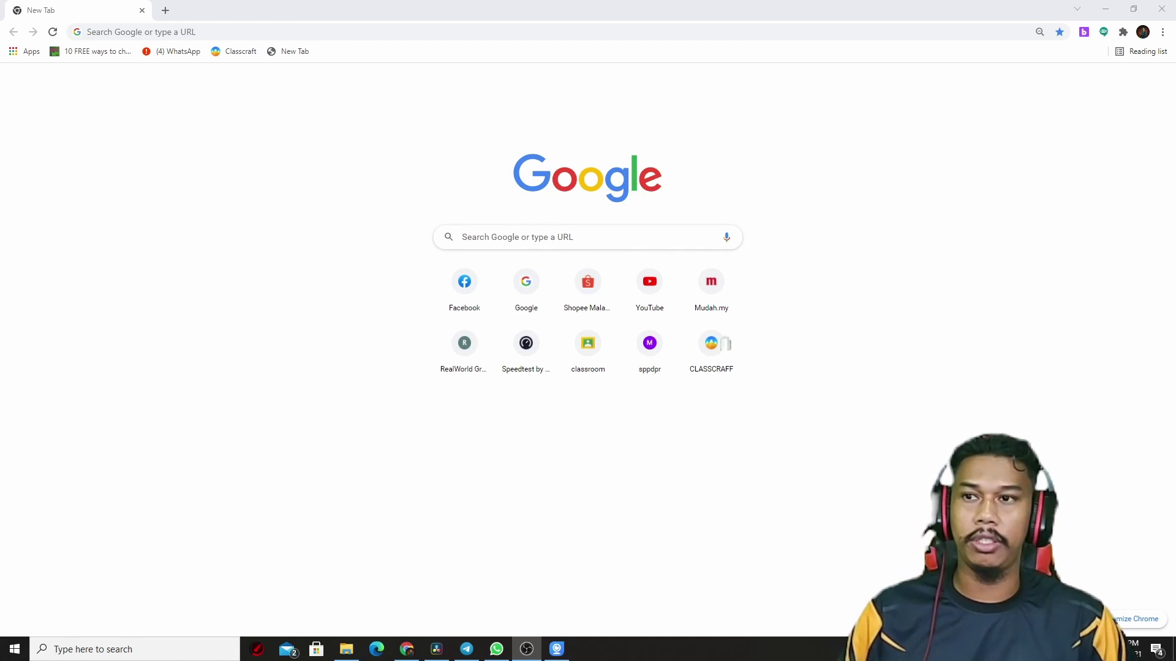
Step: Load the Classcraft invitation page in Chrome from the pasted share link
{"action": "left_click", "coordinate": [89, 39]}
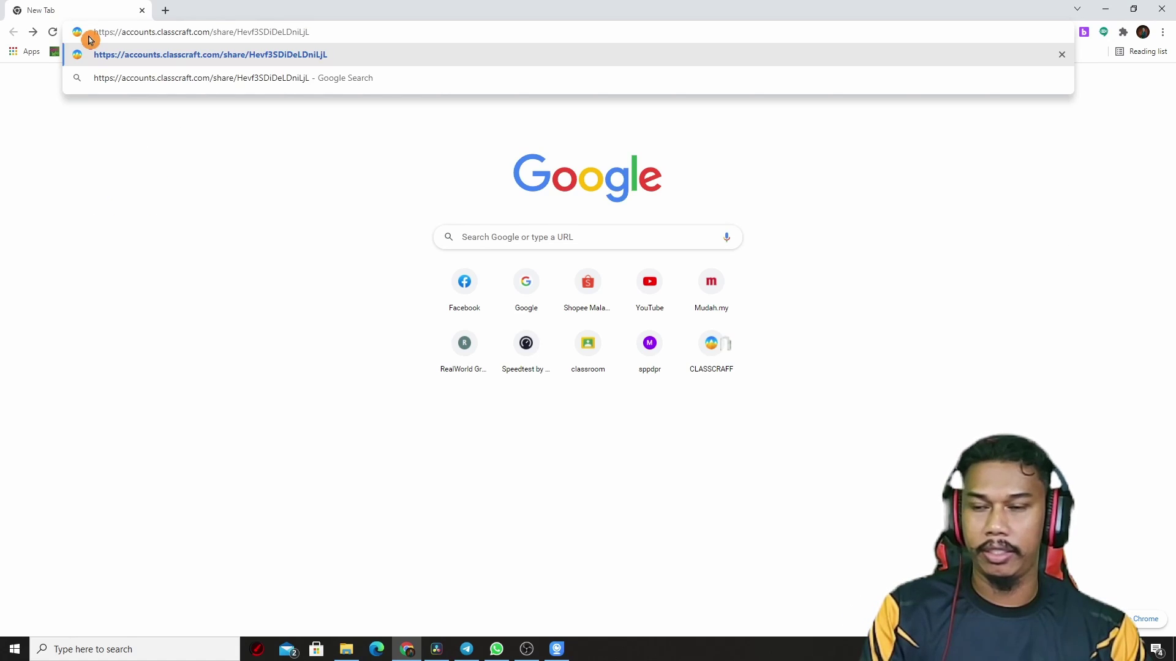
{"action": "left_click", "coordinate": [262, 196]}
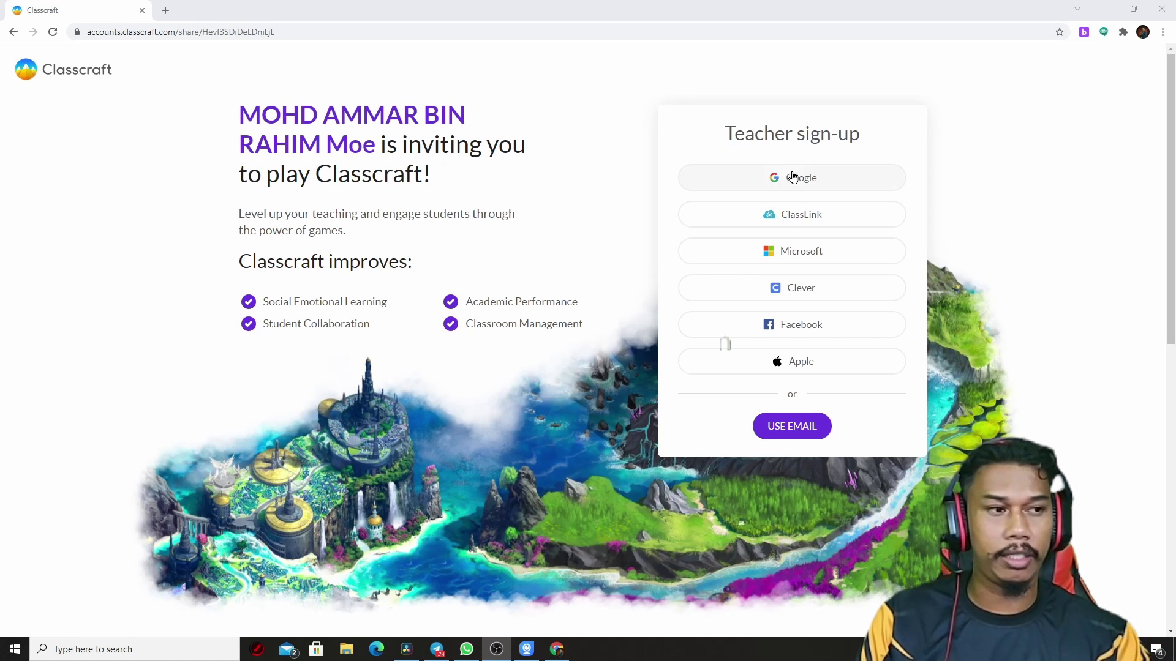
Step: Sign up as a teacher with a Google account, entering its password and allowing access
{"action": "left_click", "coordinate": [822, 172]}
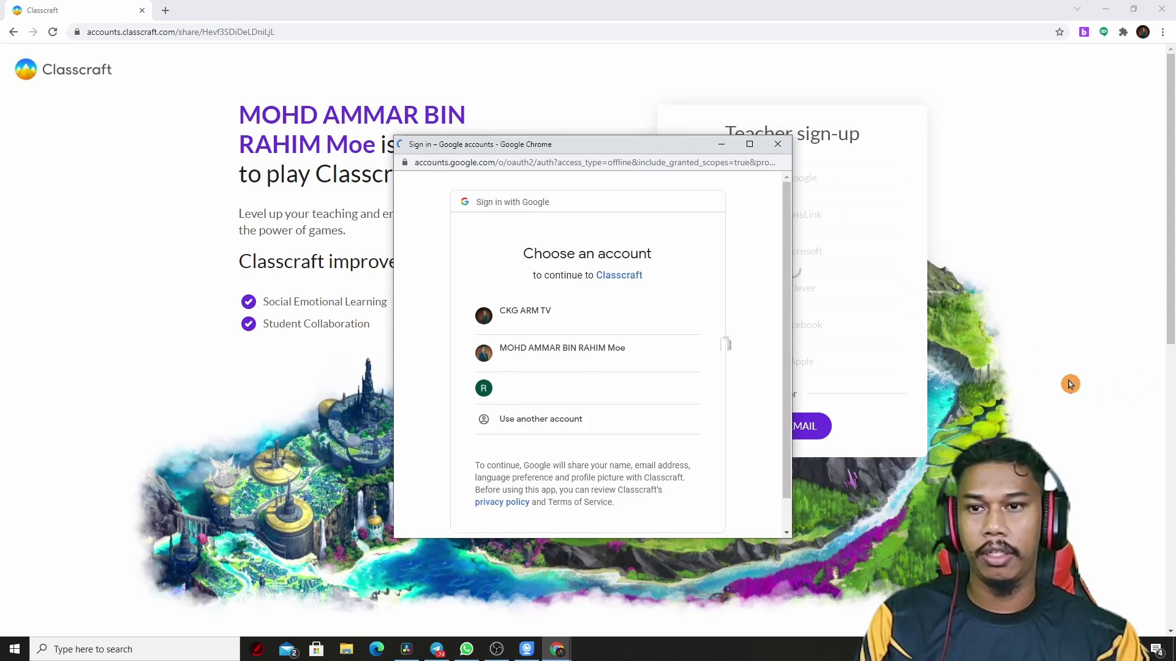
{"action": "left_click", "coordinate": [539, 352]}
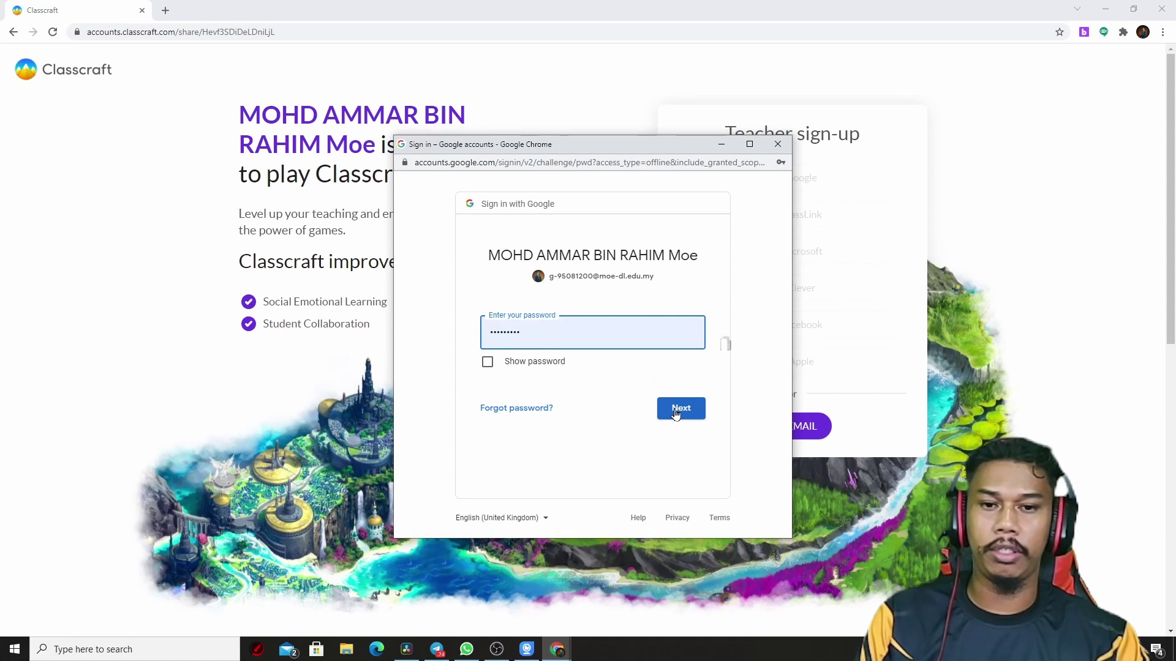
{"action": "left_click", "coordinate": [676, 414]}
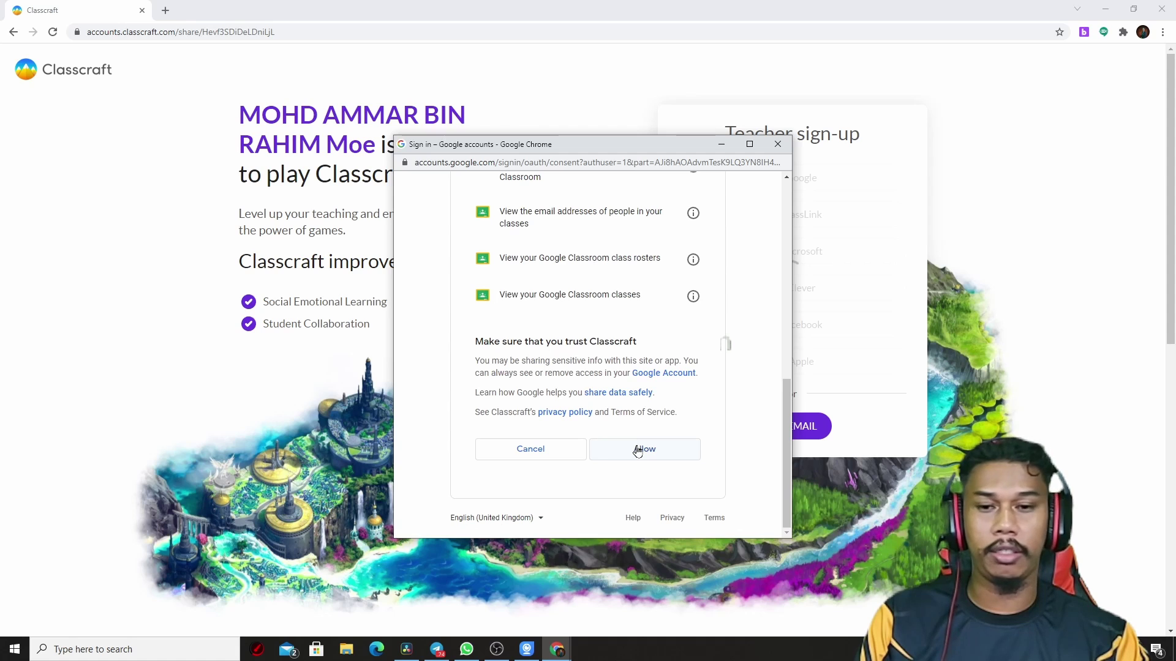
{"action": "left_click", "coordinate": [636, 451]}
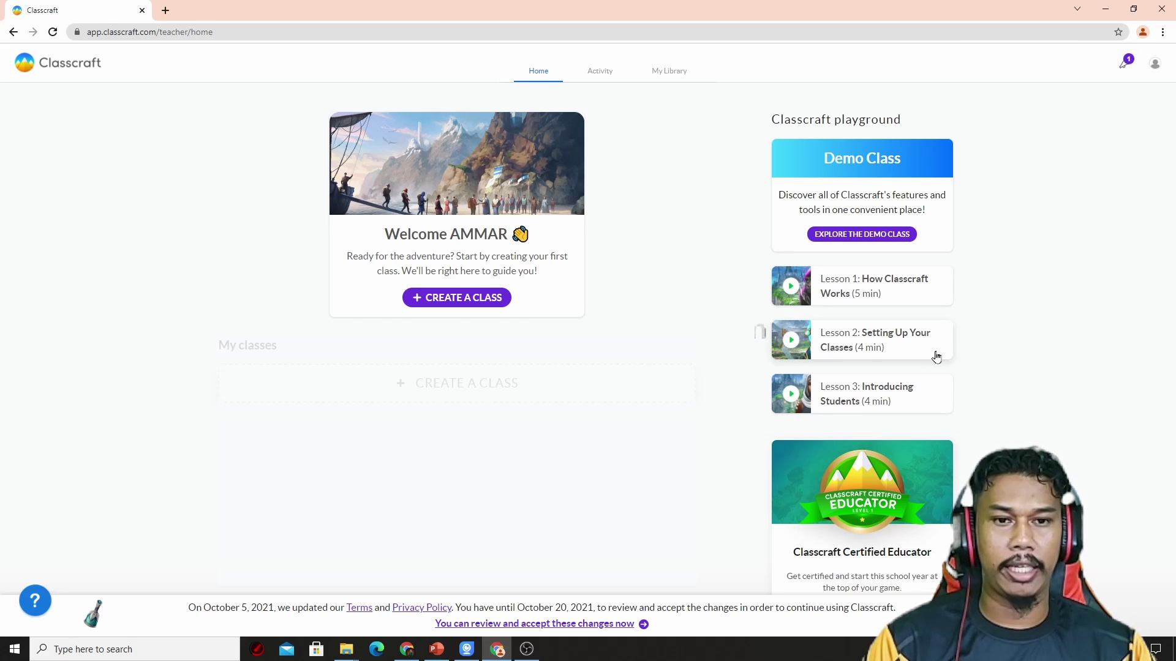
Step: Open the Create new class form from the teacher home page
{"action": "left_click", "coordinate": [960, 428]}
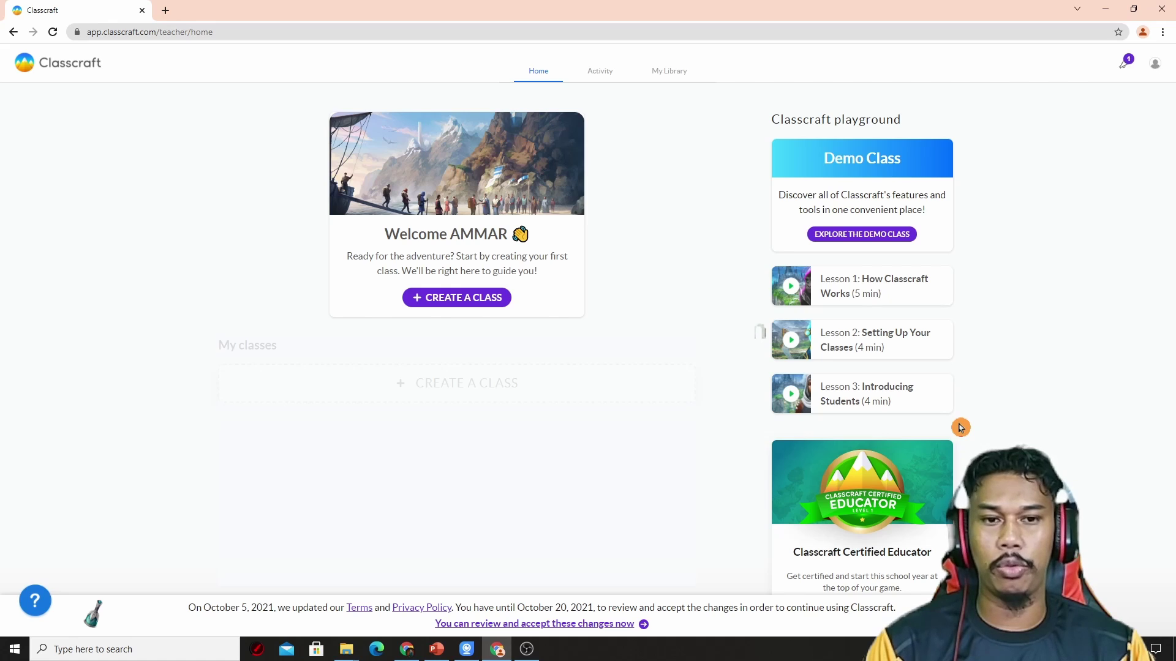
{"action": "scroll", "coordinate": [960, 428], "scroll_direction": "down", "scroll_amount": 1}
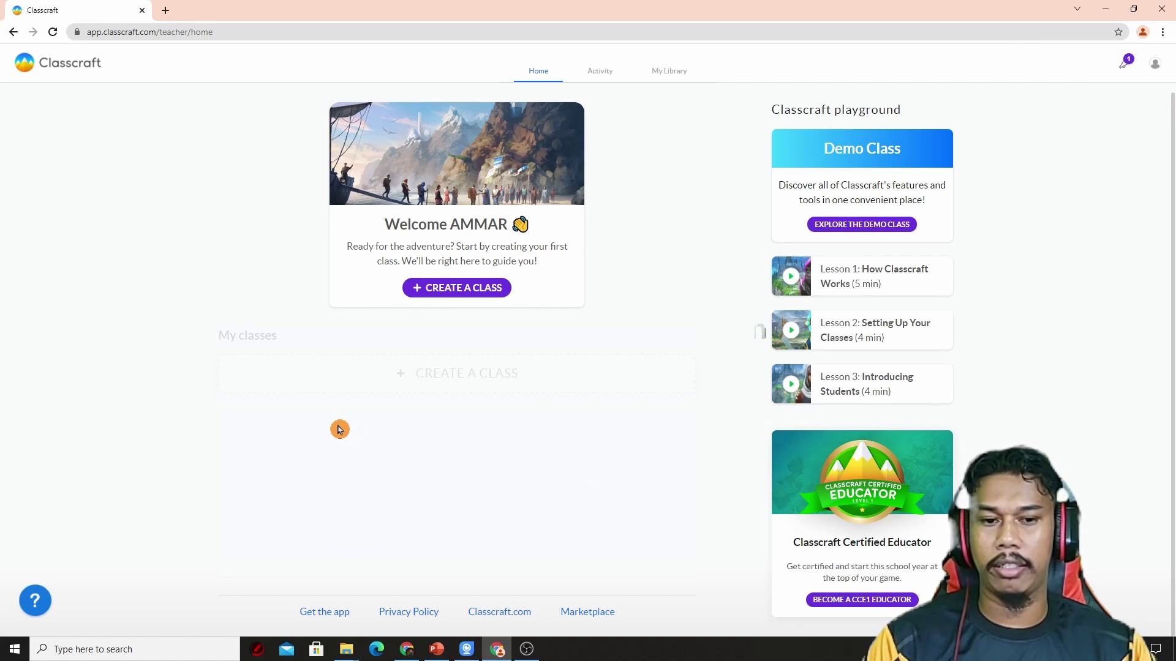
{"action": "left_click", "coordinate": [480, 294]}
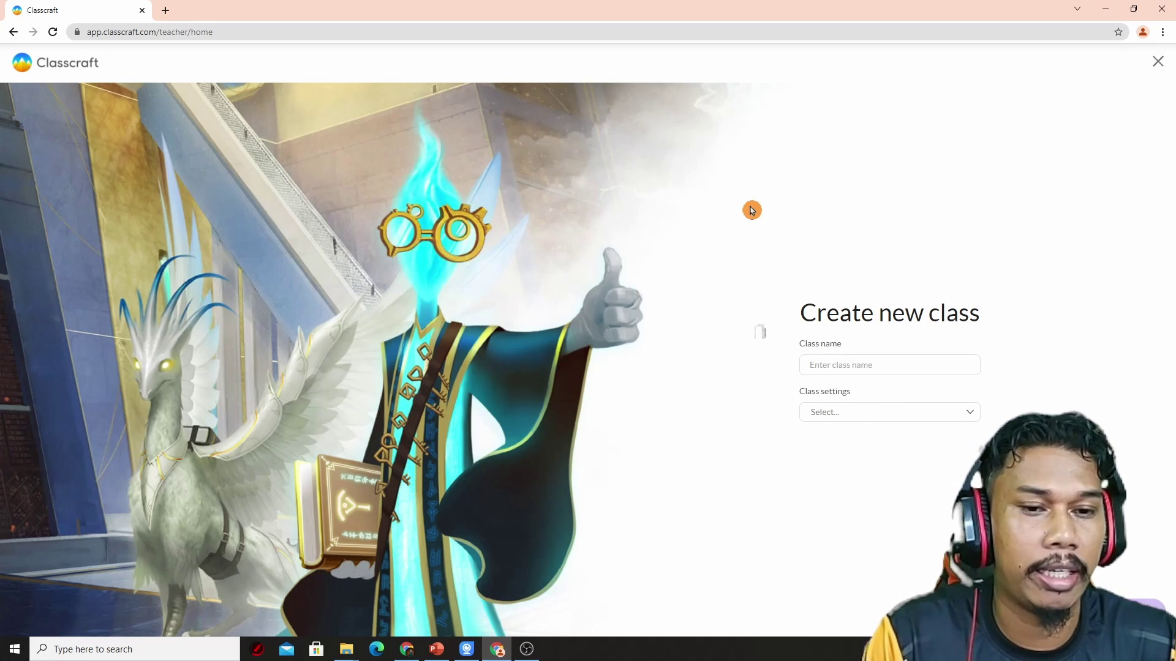
Step: Name the class '6 DEMO', set its level to High school, and create it
{"action": "left_click", "coordinate": [867, 364]}
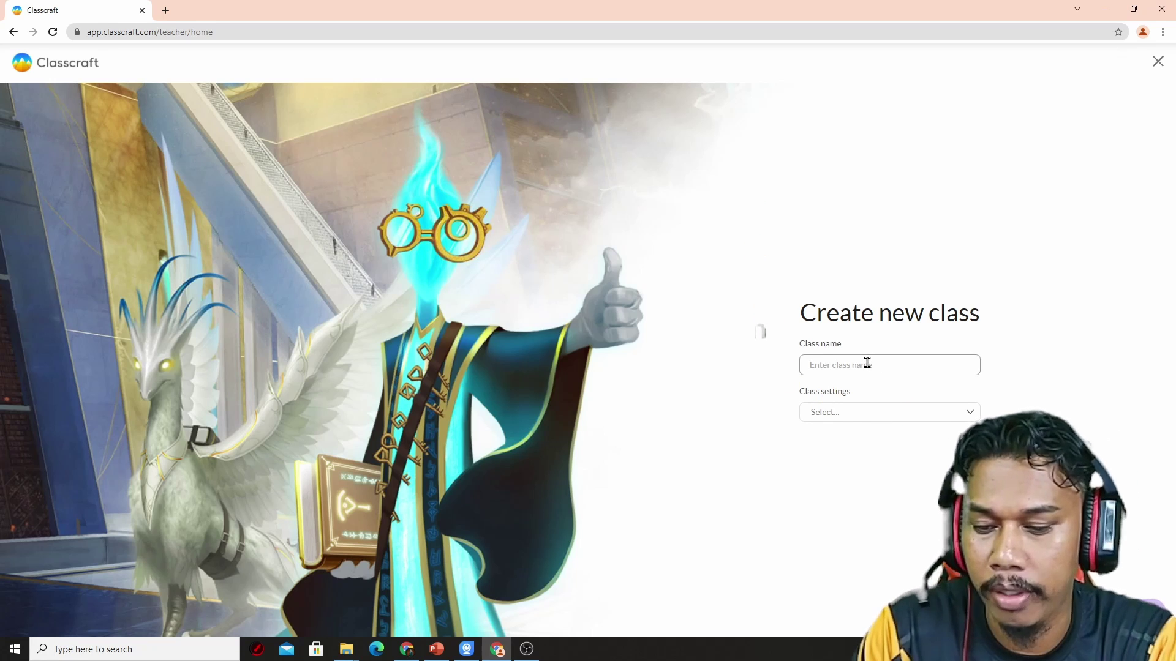
{"action": "type", "text": "6 DEMO"}
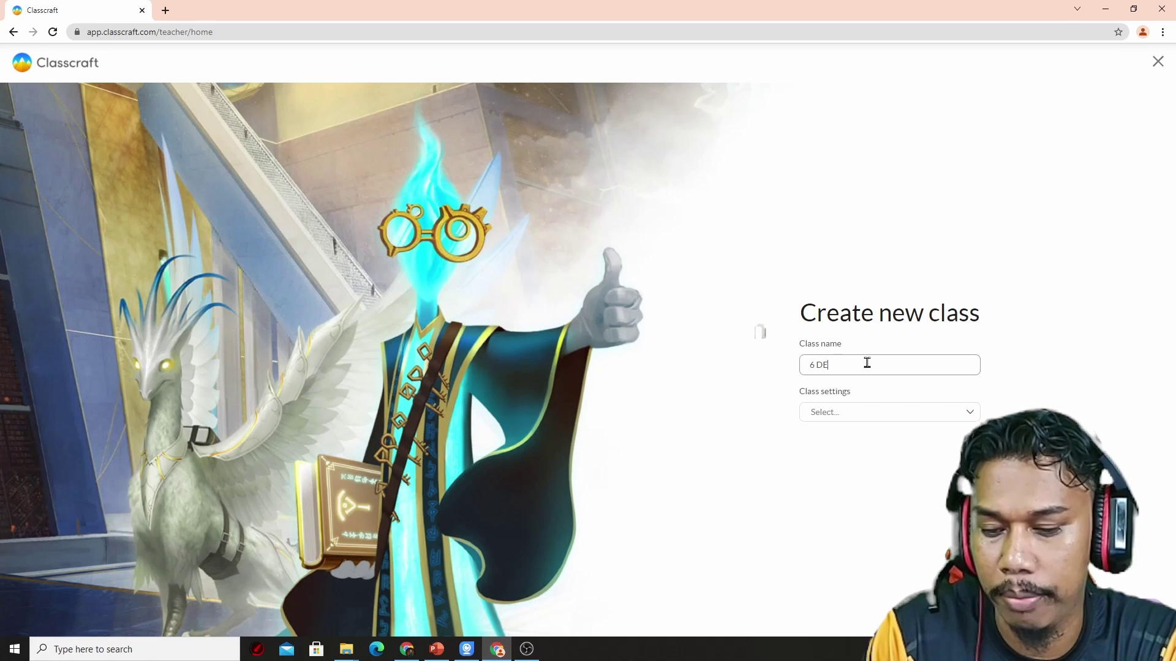
{"action": "left_click", "coordinate": [955, 417]}
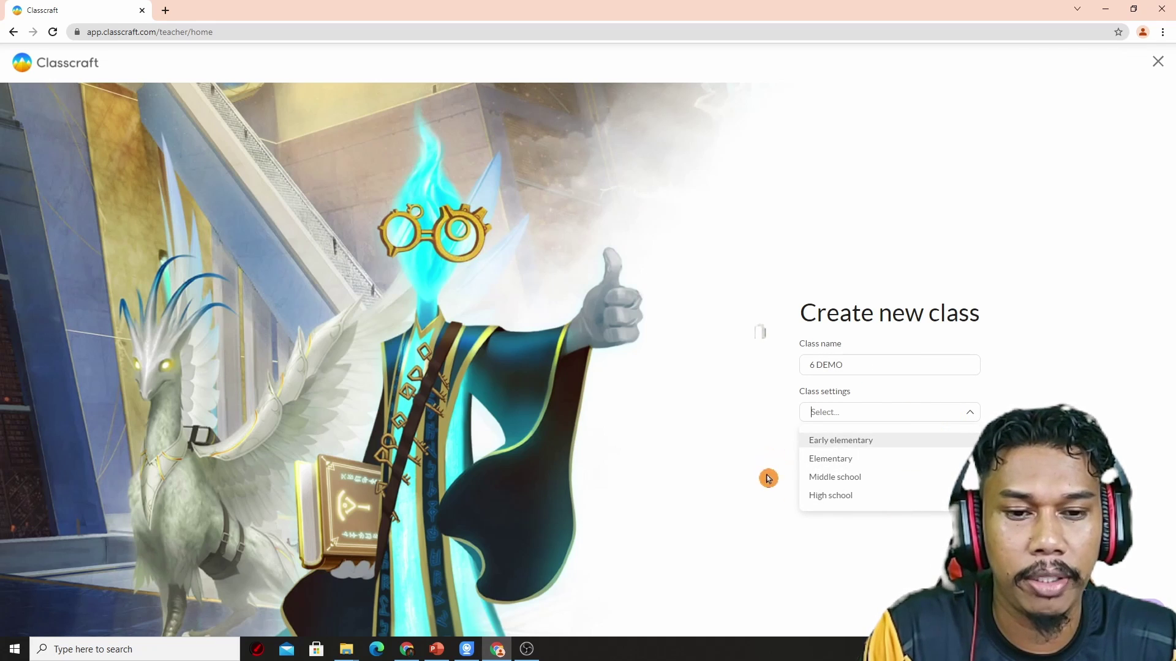
{"action": "left_click", "coordinate": [877, 503]}
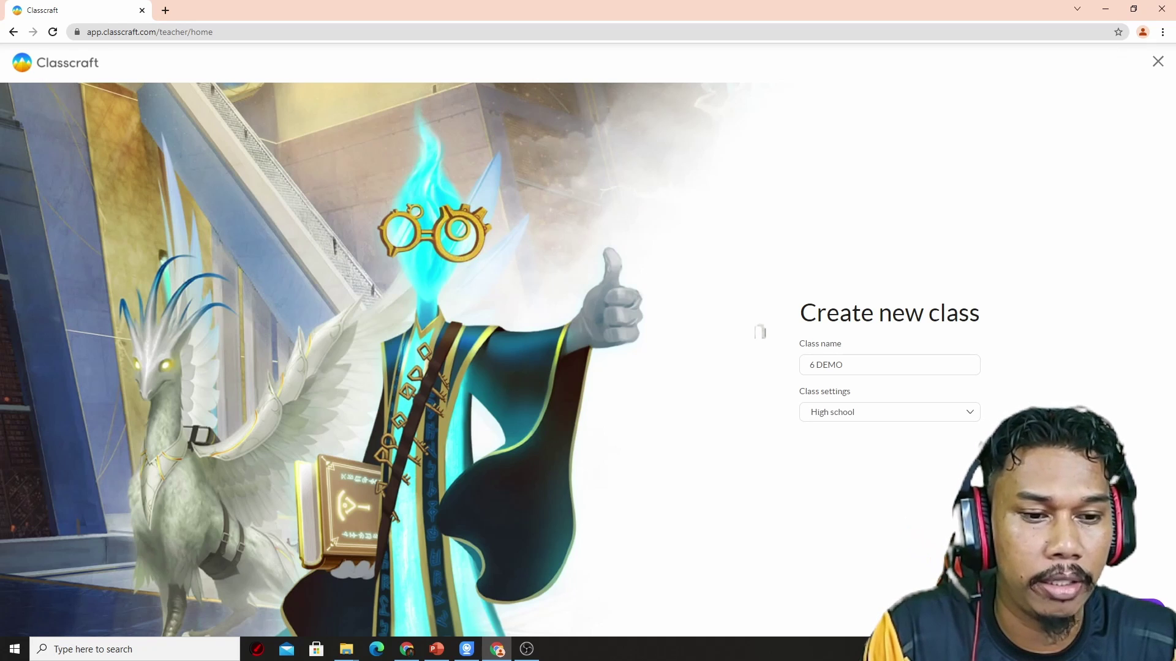
{"action": "left_click", "coordinate": [1132, 610]}
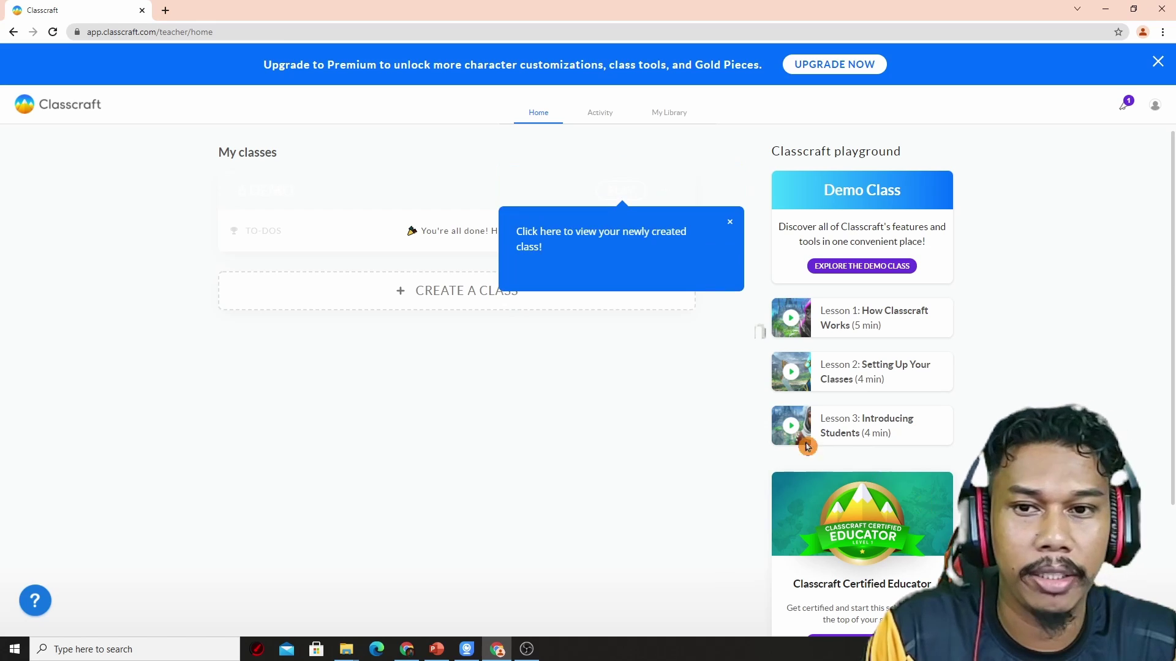
Step: Dismiss the new-class tip and launch the 6 DEMO class with PLAY
{"action": "left_click", "coordinate": [730, 223]}
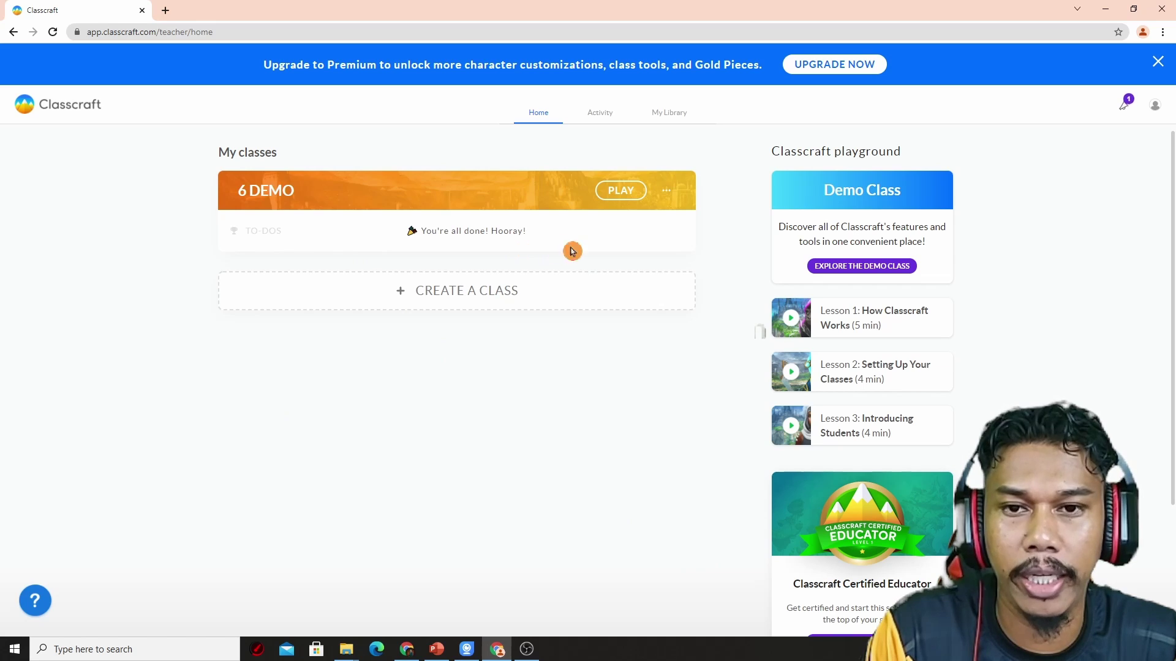
{"action": "left_click", "coordinate": [620, 197]}
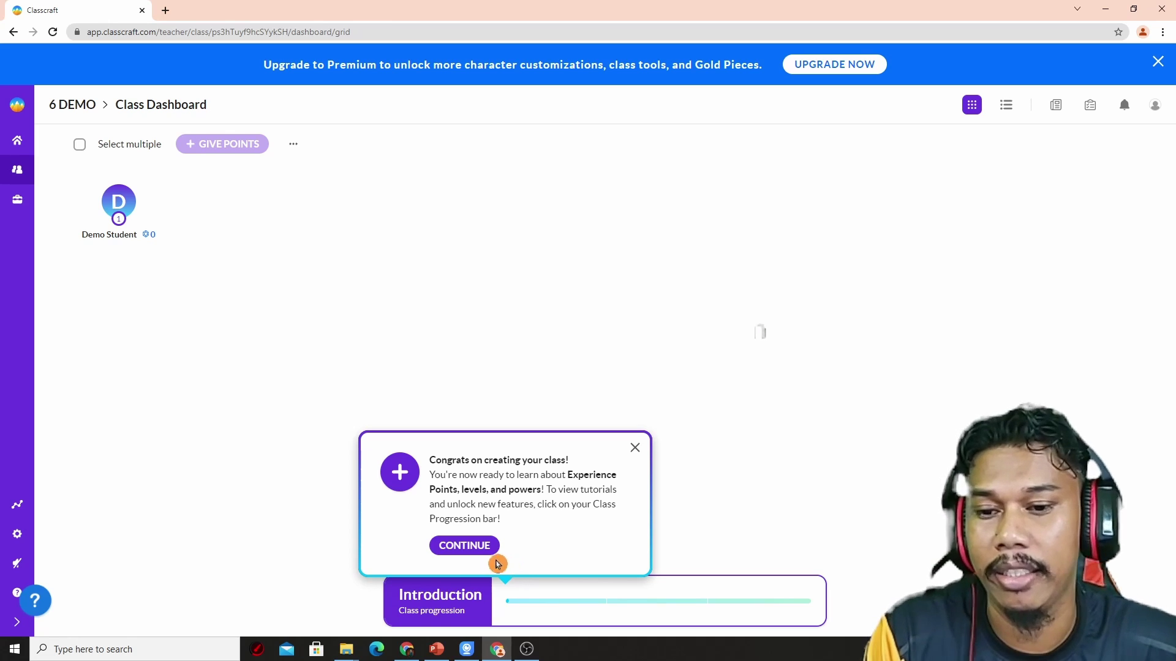
Step: Continue through the progression and Experience Points introduction to the positive behaviors choice
{"action": "left_click", "coordinate": [465, 545]}
{"action": "left_click", "coordinate": [144, 437]}
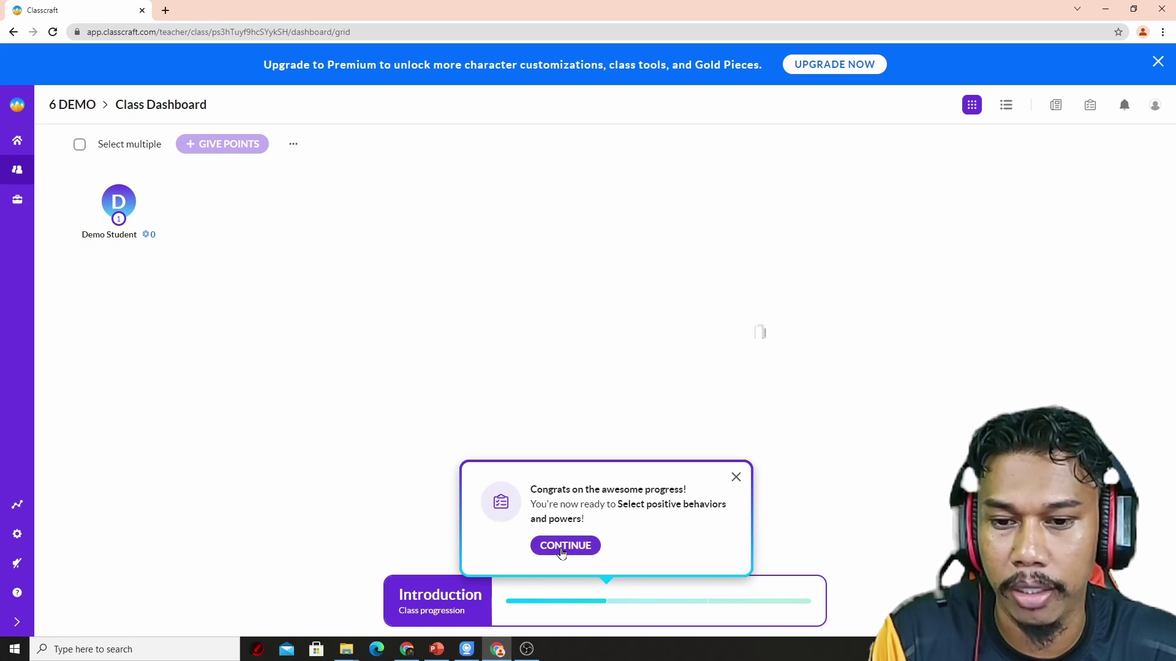
{"action": "left_click", "coordinate": [562, 548]}
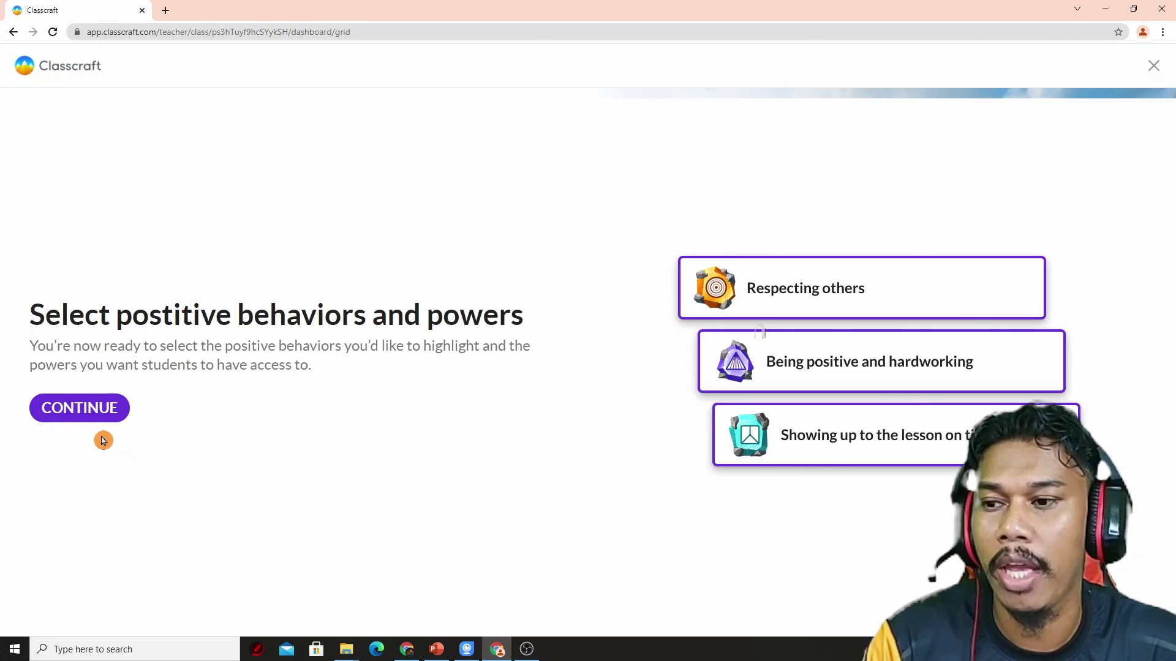
{"action": "left_click", "coordinate": [83, 414]}
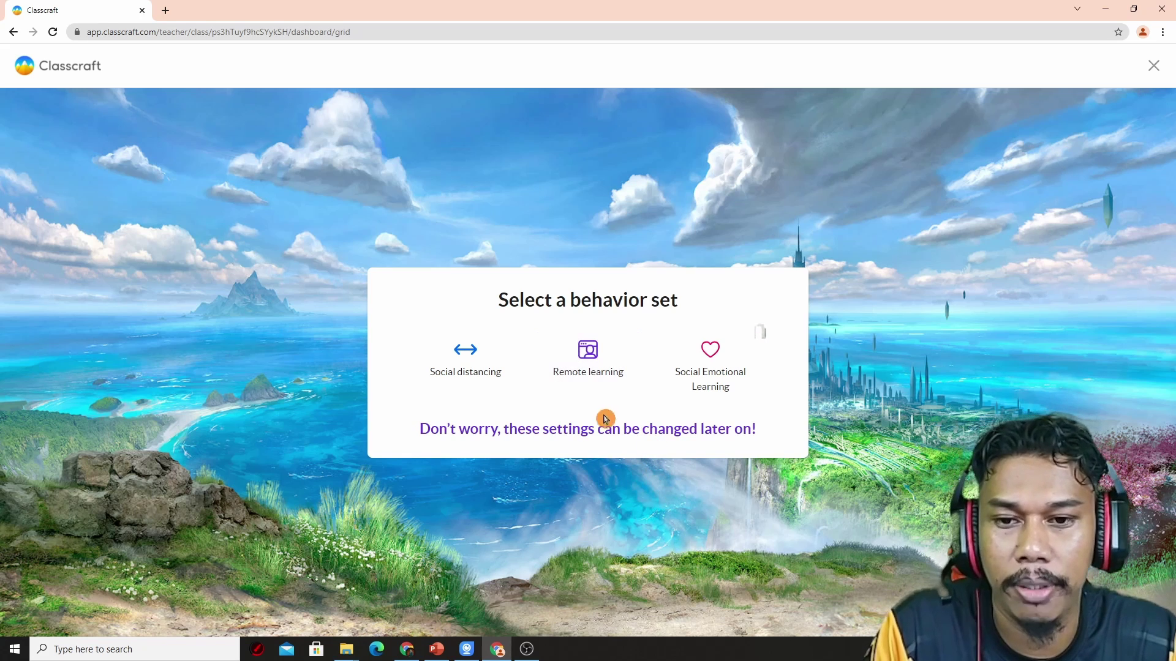
Step: Choose the Remote learning set and select all six of its positive behaviors
{"action": "left_click", "coordinate": [607, 384]}
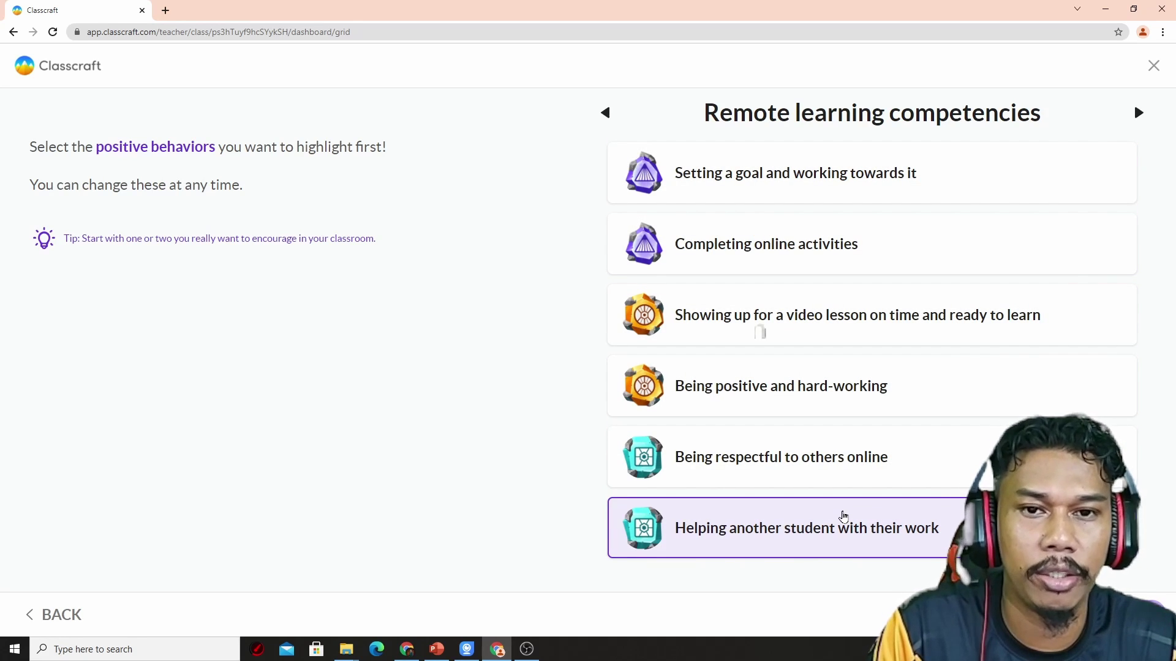
{"action": "left_click", "coordinate": [835, 161]}
{"action": "left_click", "coordinate": [824, 245]}
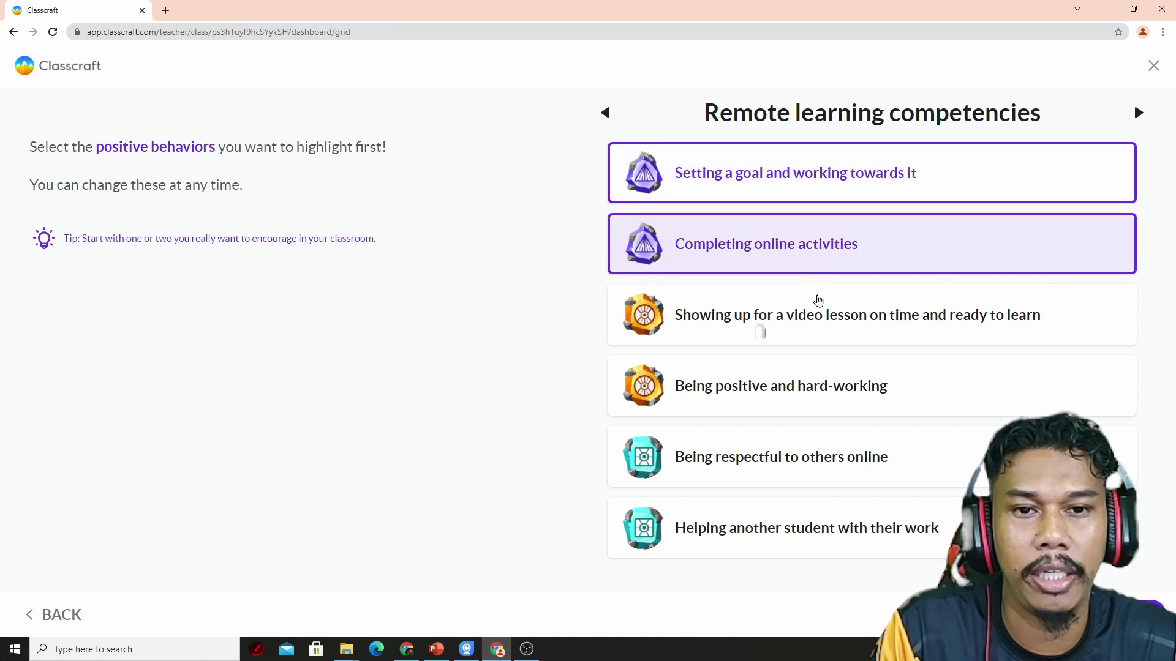
{"action": "left_click", "coordinate": [818, 303]}
{"action": "left_click", "coordinate": [806, 398]}
{"action": "left_click", "coordinate": [799, 465]}
{"action": "left_click", "coordinate": [807, 523]}
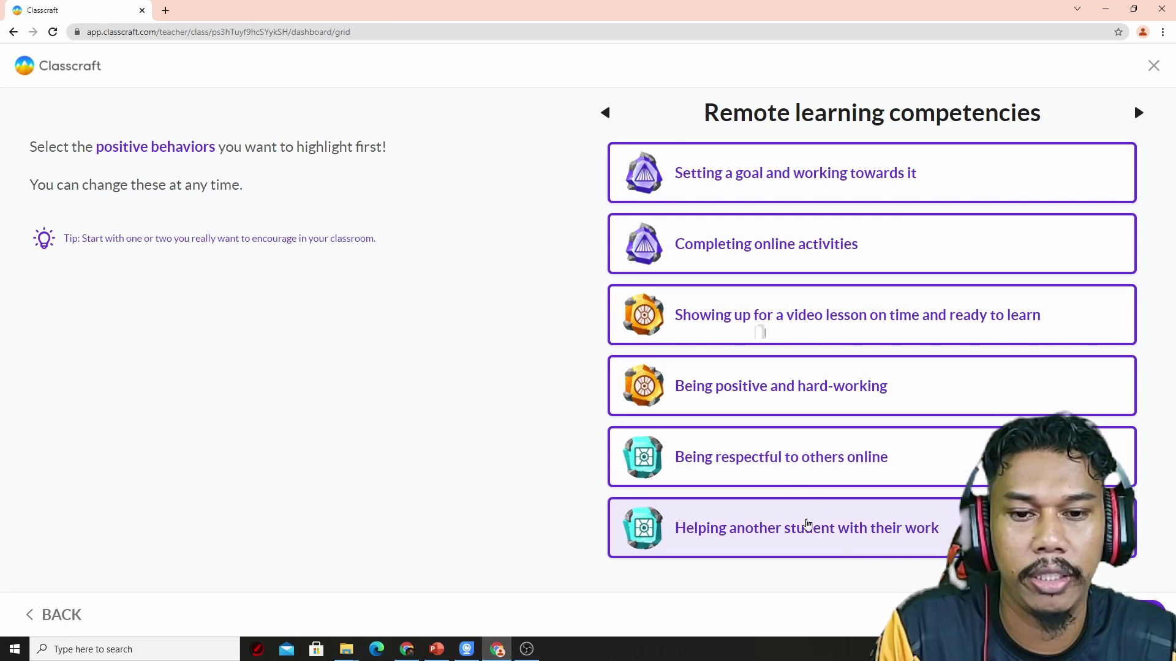
Step: Confirm the behaviors and accept the Remote learning powers: Dodge, Forage and Eavesdrop
{"action": "left_click", "coordinate": [1122, 615]}
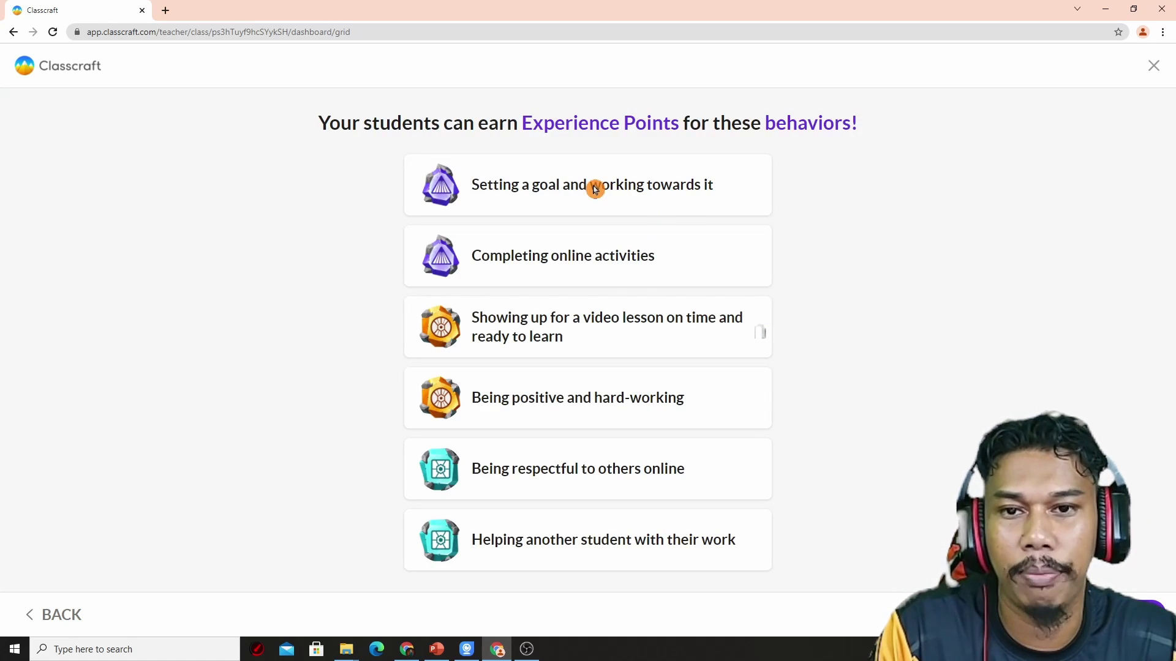
{"action": "left_click", "coordinate": [1121, 614]}
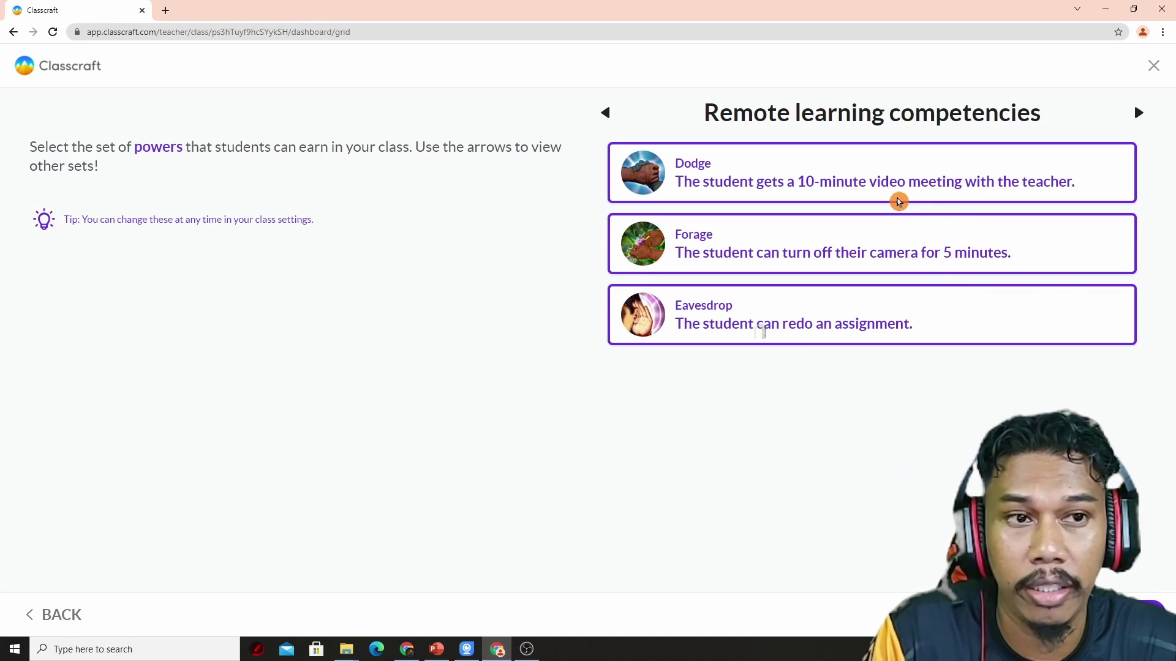
{"action": "left_click", "coordinate": [760, 331]}
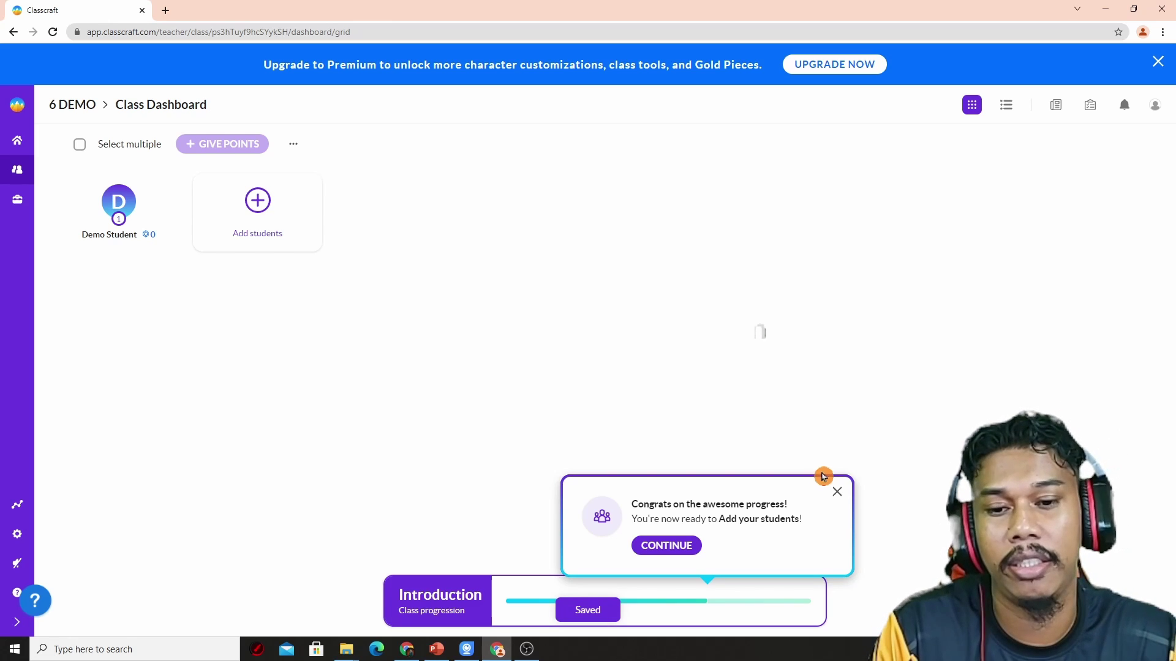
Step: Get through the Add your students intro to the 6 DEMO dashboard and close the walkthrough tip
{"action": "left_click", "coordinate": [694, 548]}
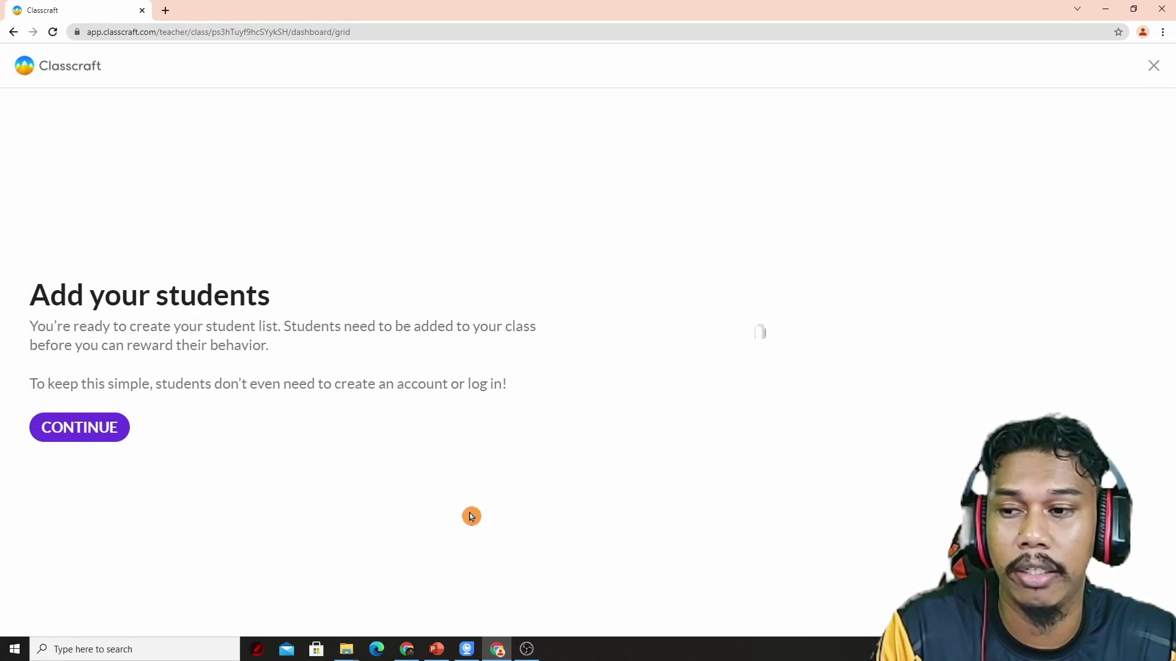
{"action": "left_click", "coordinate": [36, 427]}
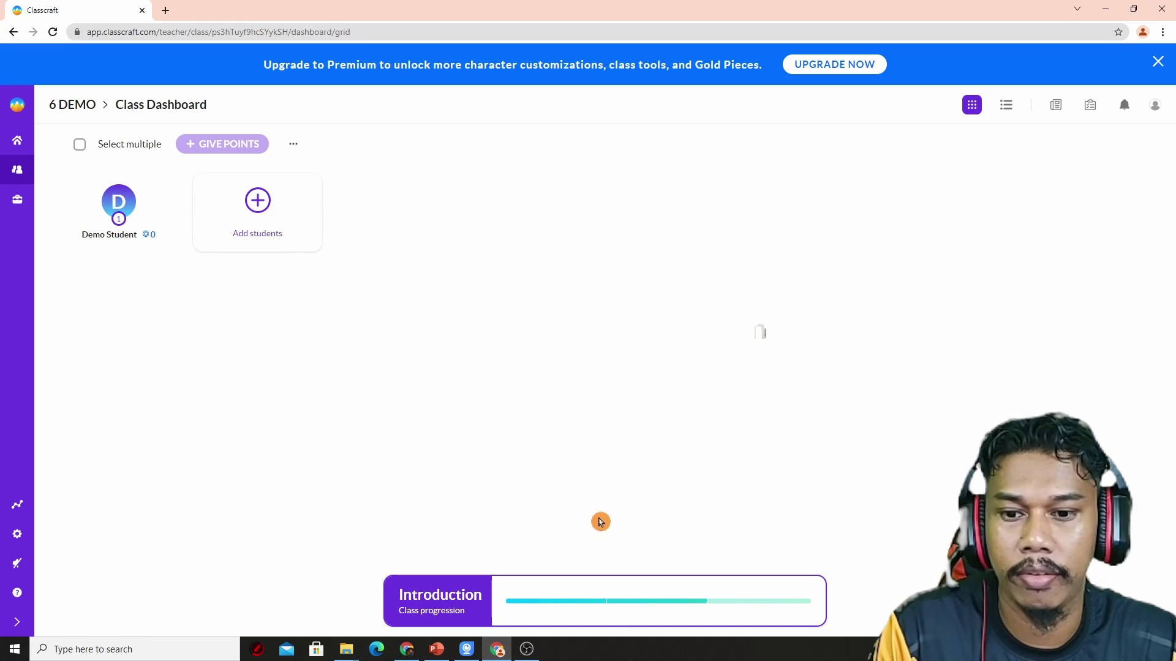
{"action": "left_click", "coordinate": [594, 593]}
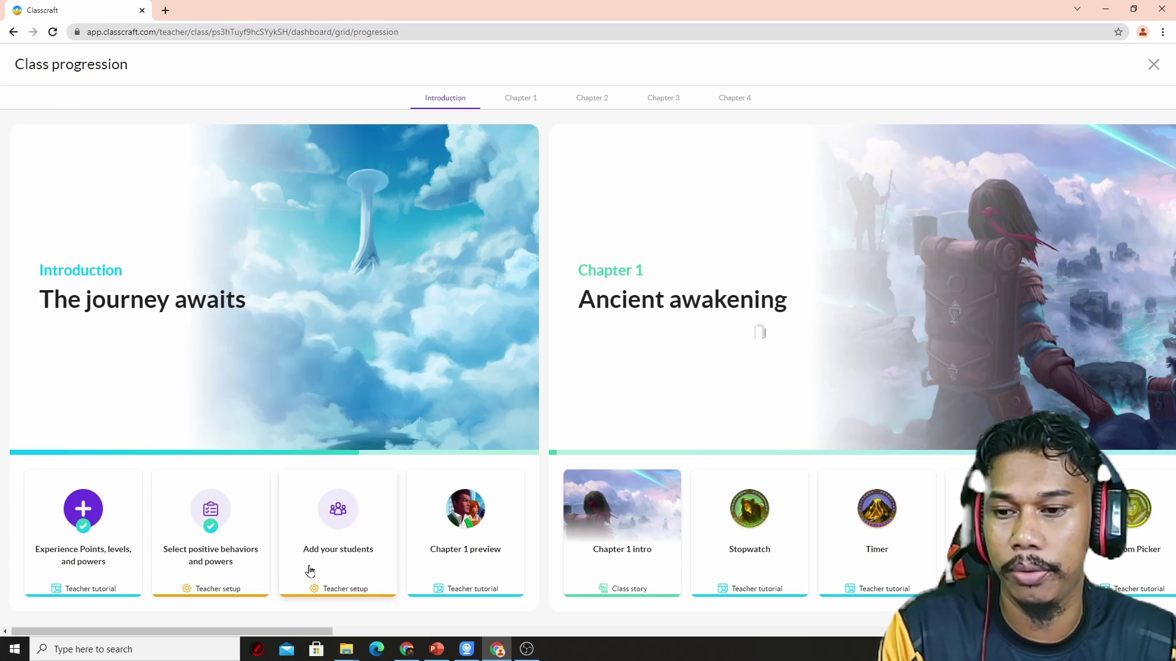
{"action": "left_click", "coordinate": [344, 529]}
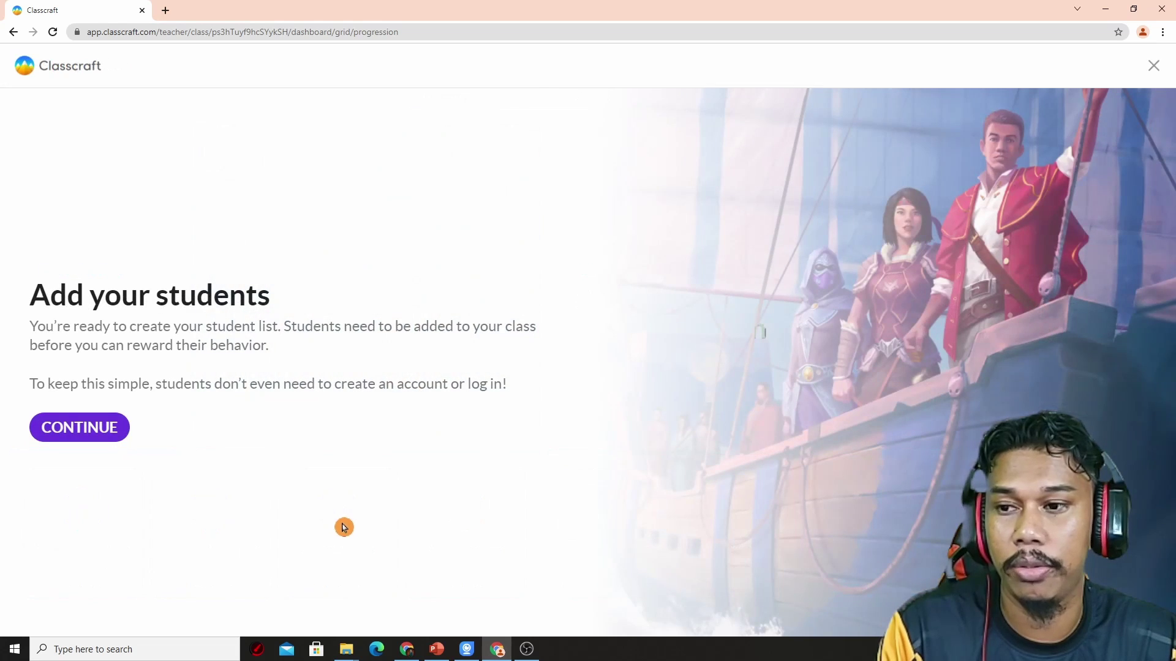
{"action": "left_click", "coordinate": [88, 429]}
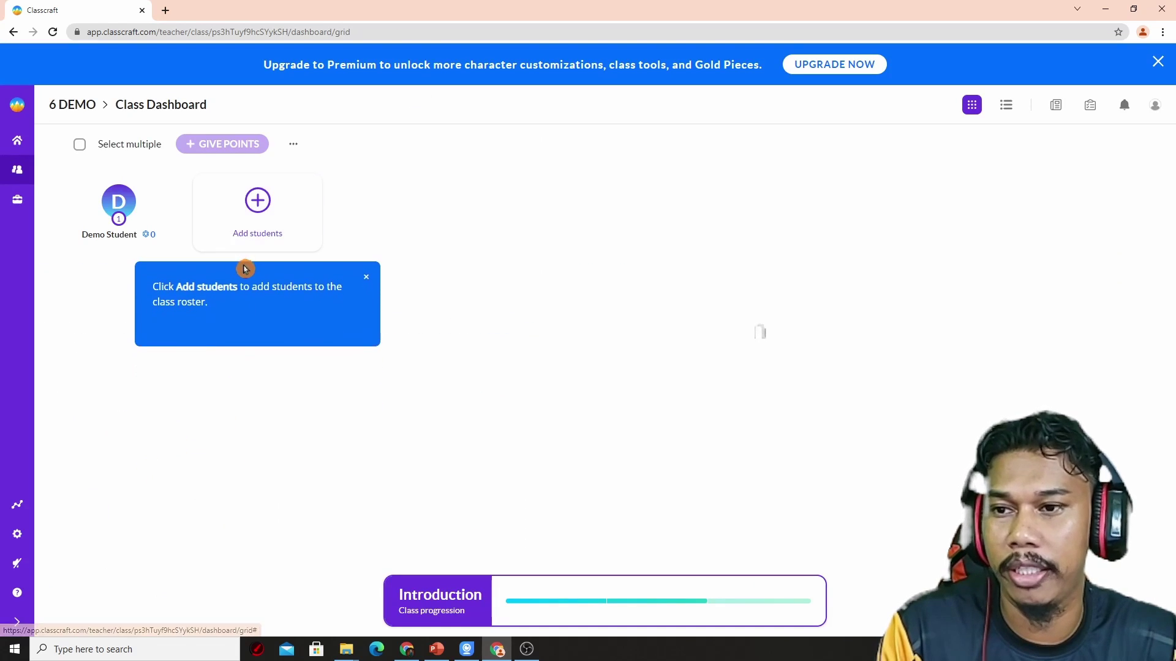
{"action": "left_click", "coordinate": [365, 274]}
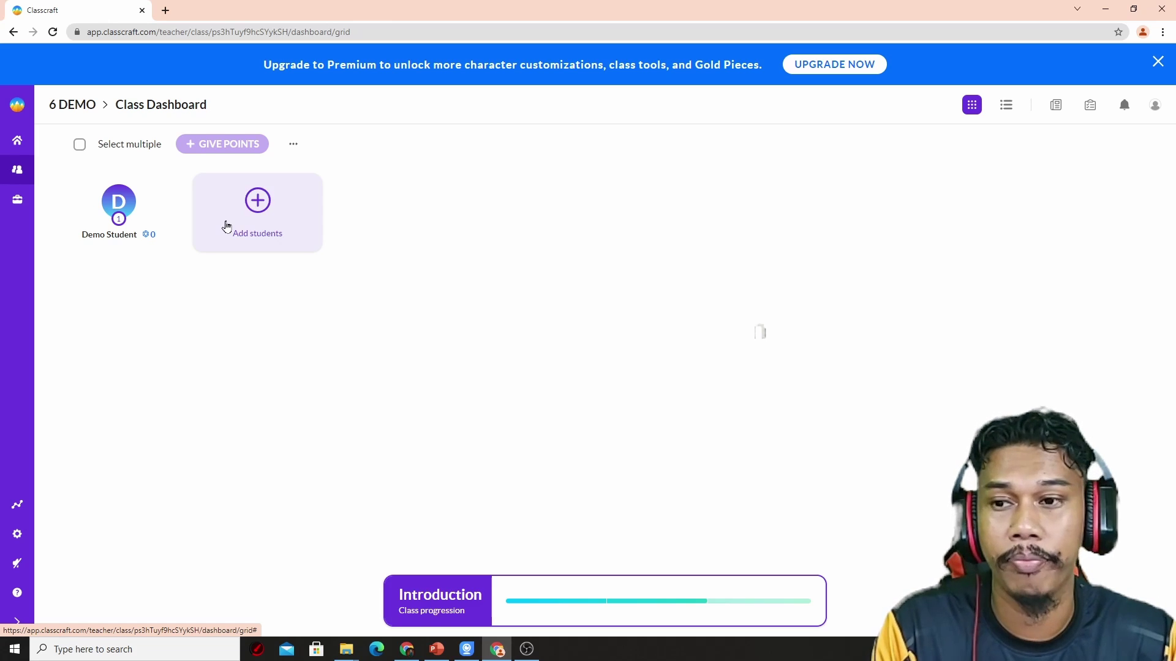
Step: Reopen the Add students form and paste the eight student names, one per line
{"action": "left_click", "coordinate": [227, 226]}
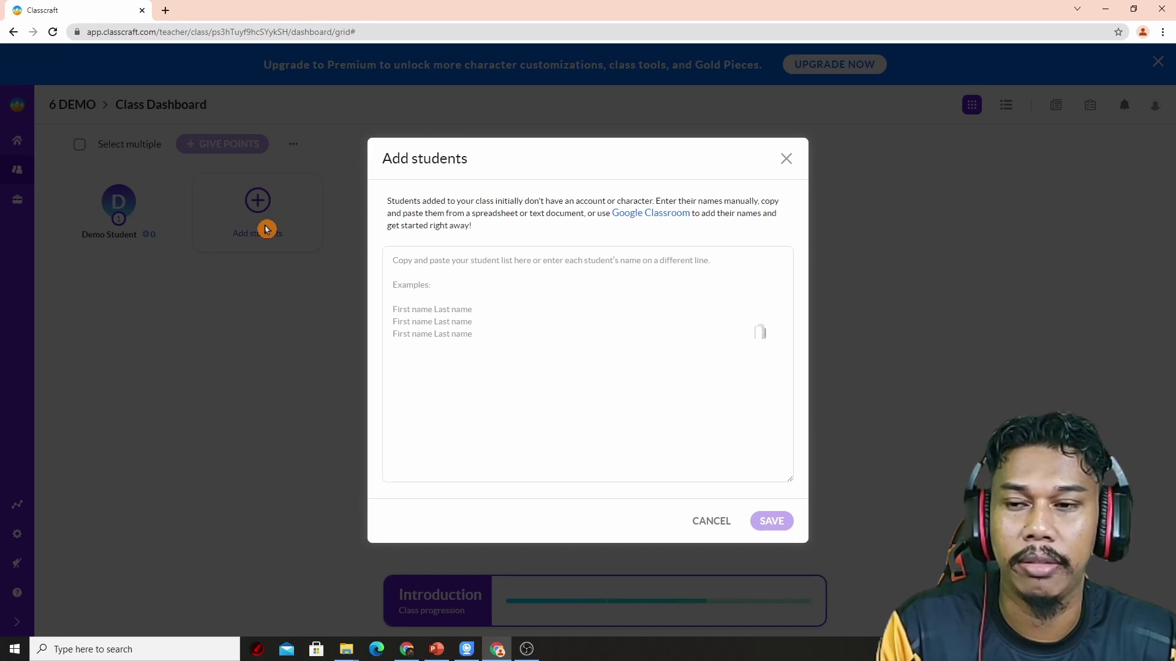
{"action": "left_click", "coordinate": [786, 158]}
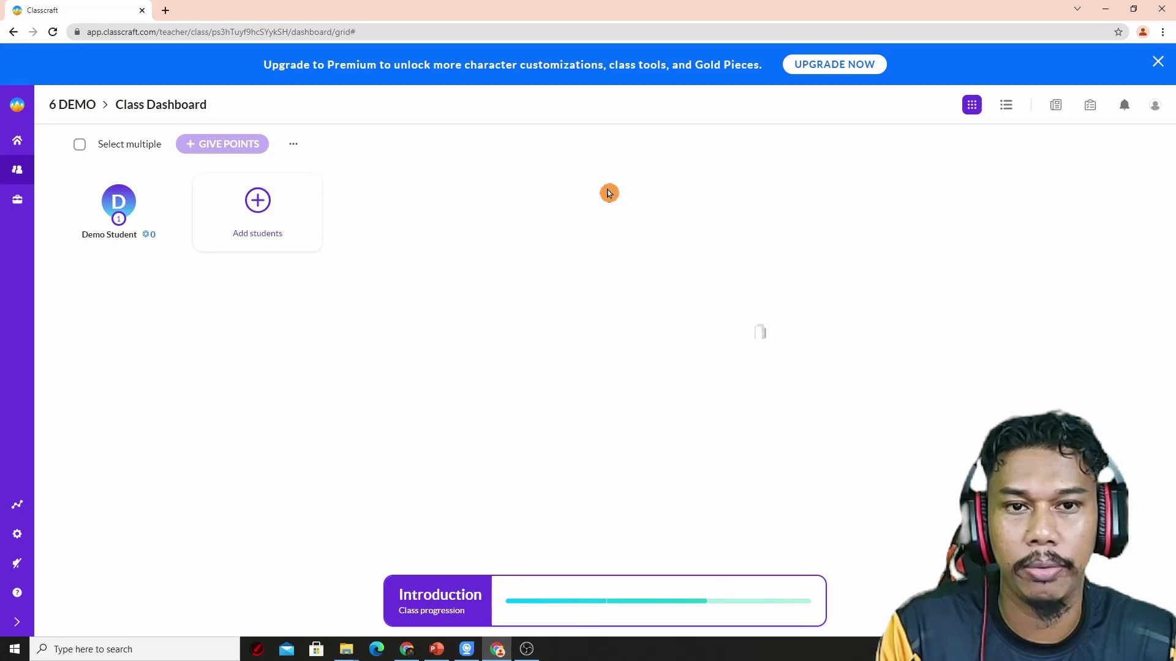
{"action": "left_click", "coordinate": [258, 202]}
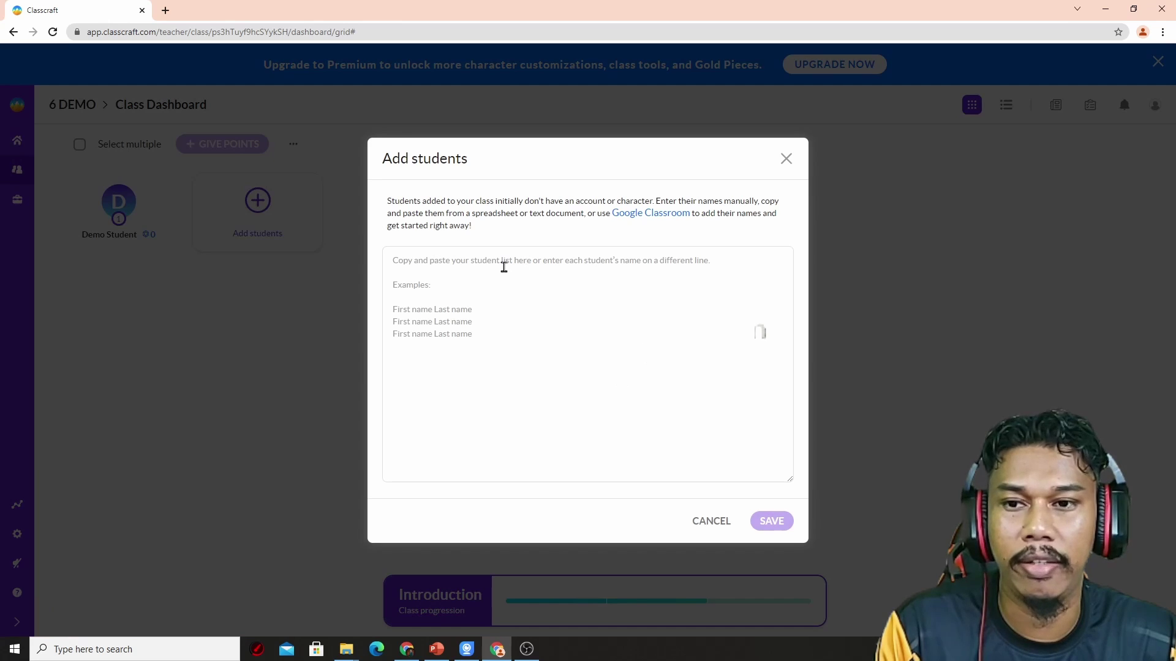
{"action": "left_click", "coordinate": [504, 267]}
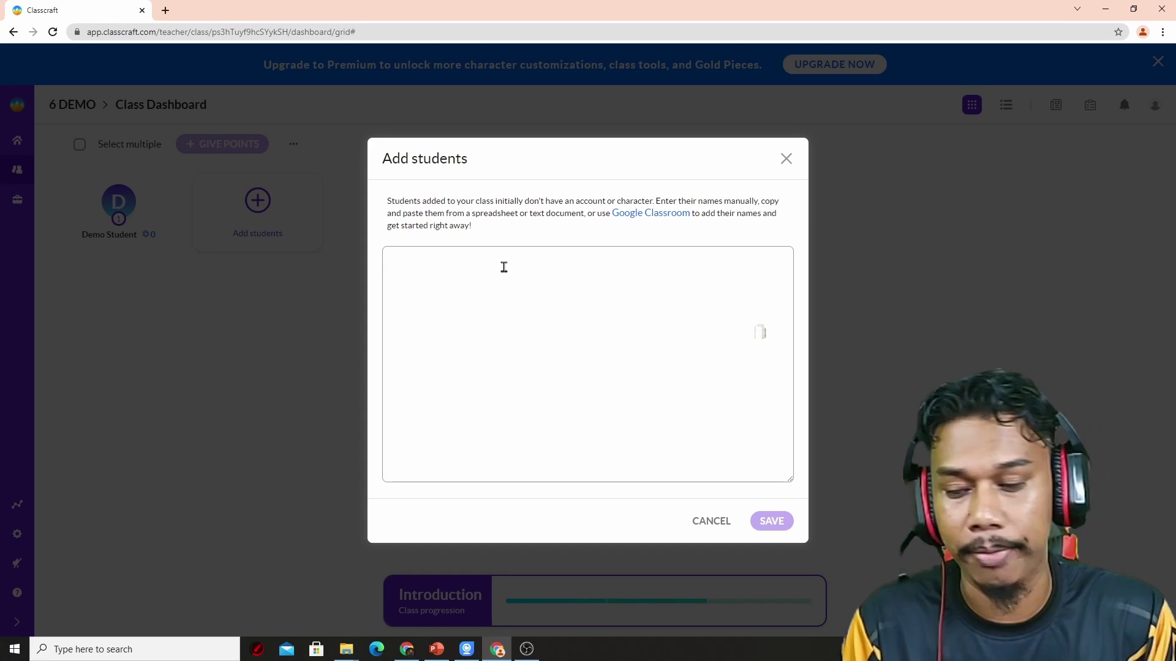
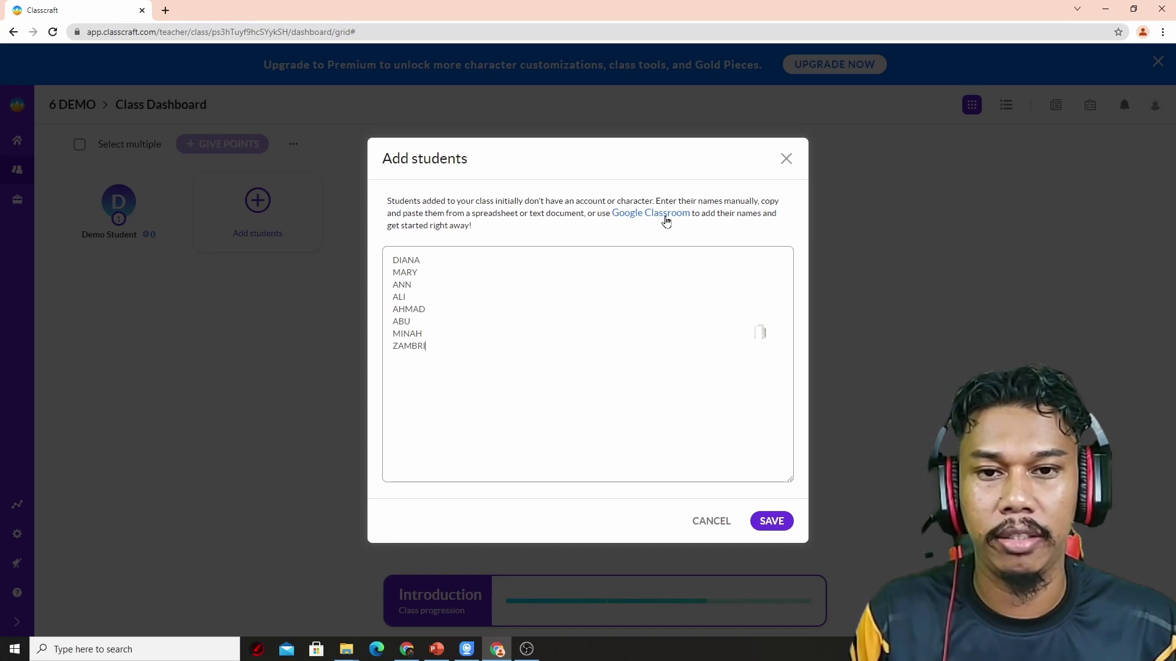
Step: Import all students from Google Classroom class '2020-6 Atas 2 - Sejarah' and create their accounts
{"action": "left_click", "coordinate": [666, 220]}
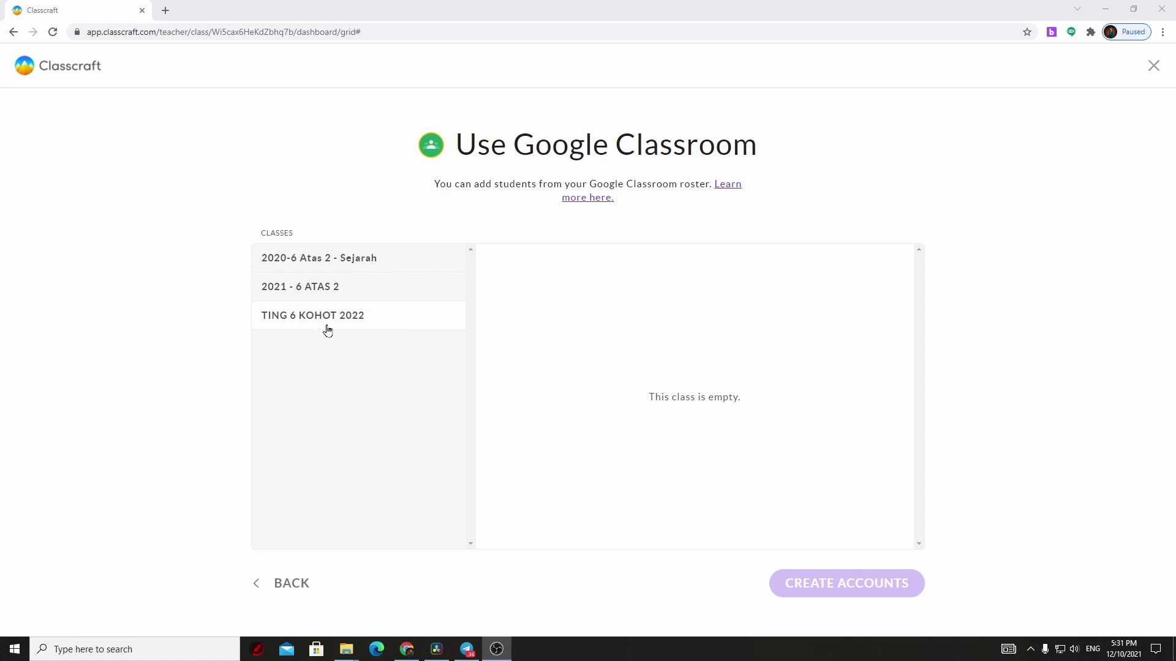
{"action": "left_click", "coordinate": [391, 265]}
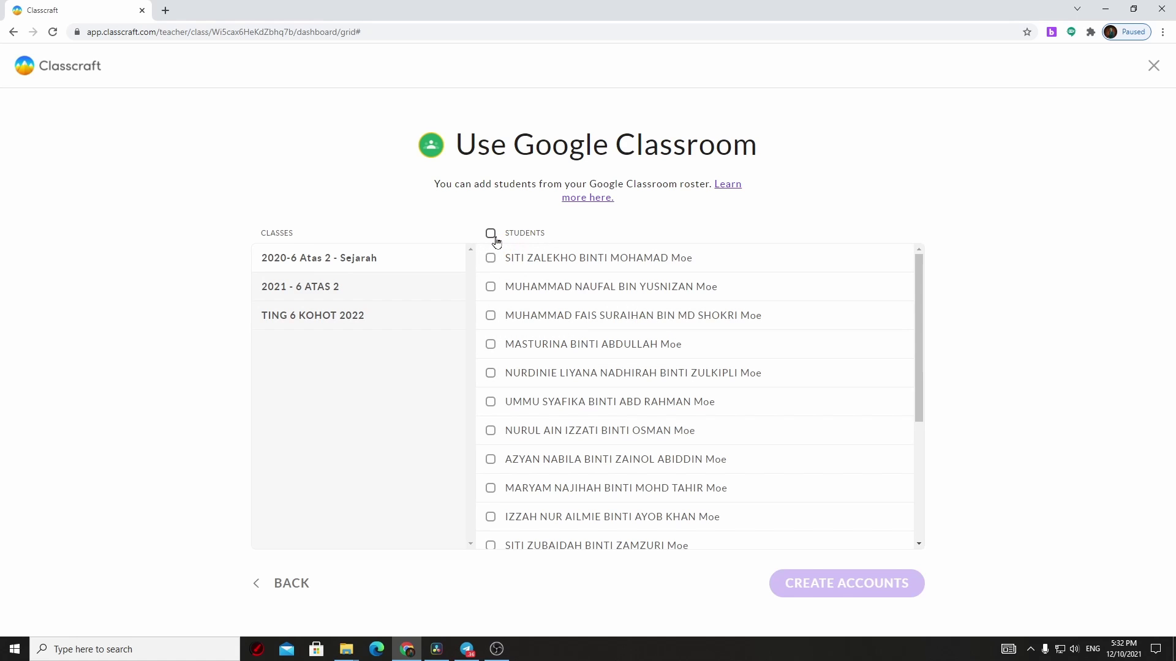
{"action": "left_click", "coordinate": [491, 233]}
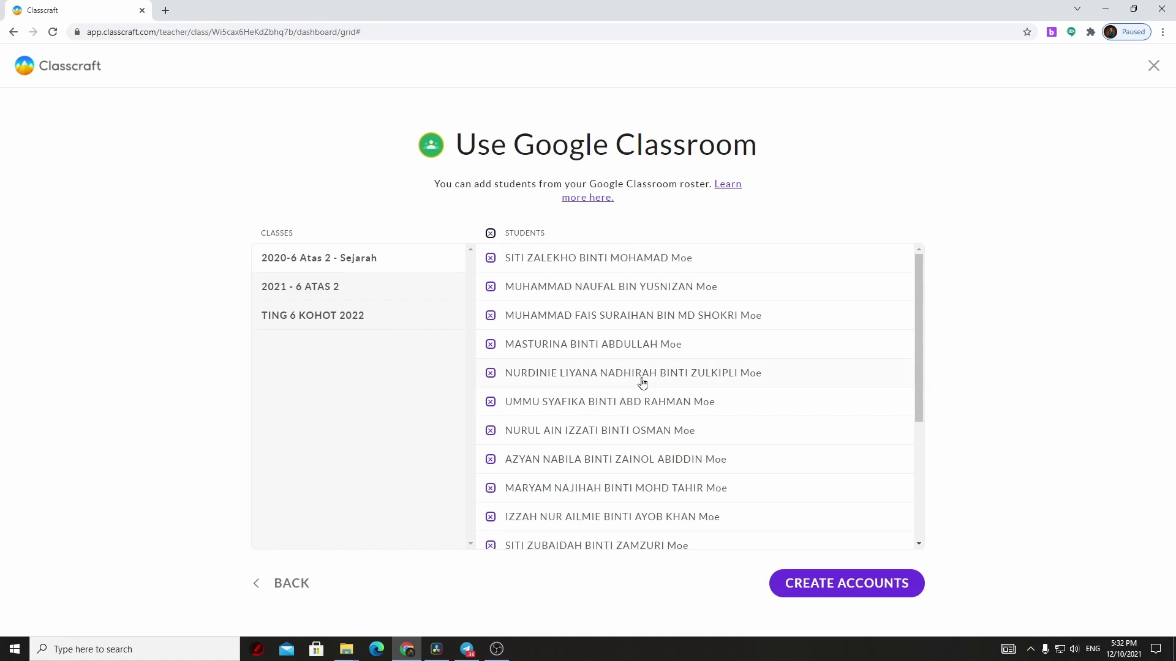
{"action": "scroll", "coordinate": [637, 416], "scroll_direction": "down", "scroll_amount": 3}
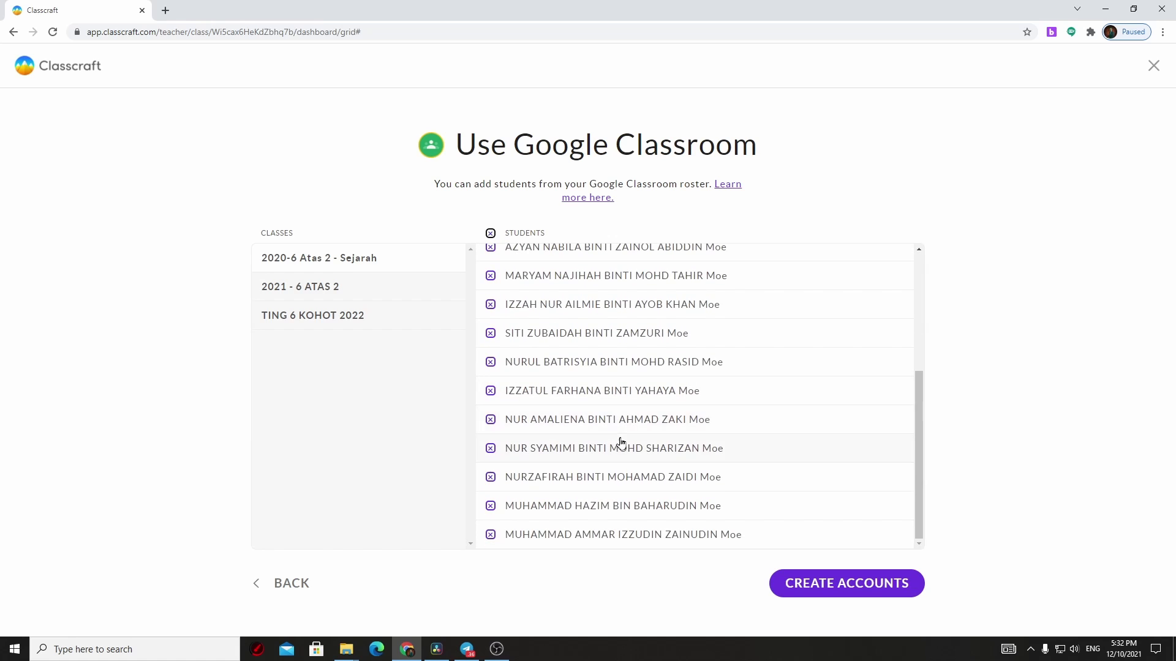
{"action": "scroll", "coordinate": [622, 436], "scroll_direction": "up", "scroll_amount": 2}
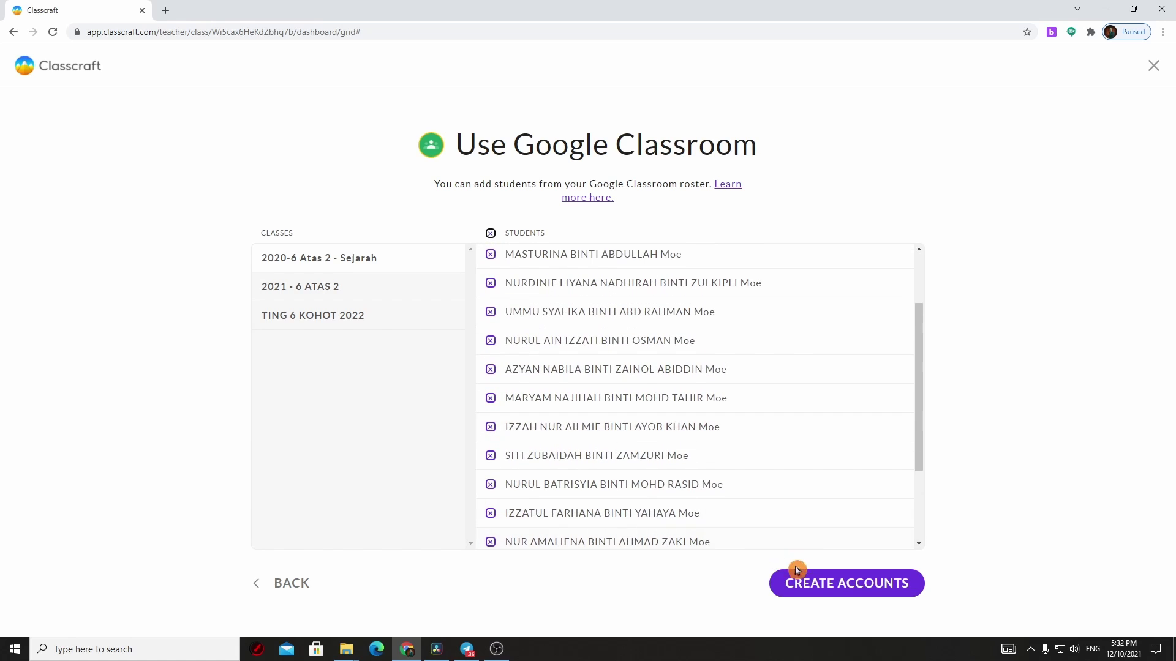
{"action": "left_click", "coordinate": [824, 591]}
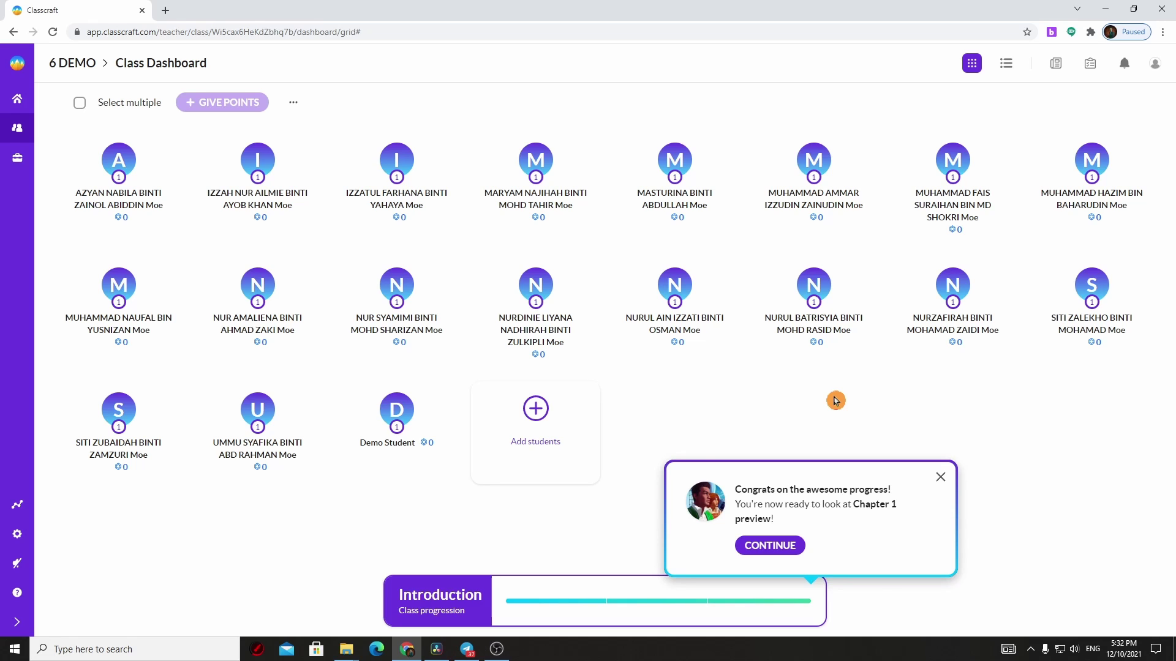
Step: Dismiss the Congrats popup to return to the eight unsaved names in Add students
{"action": "left_click", "coordinate": [762, 554]}
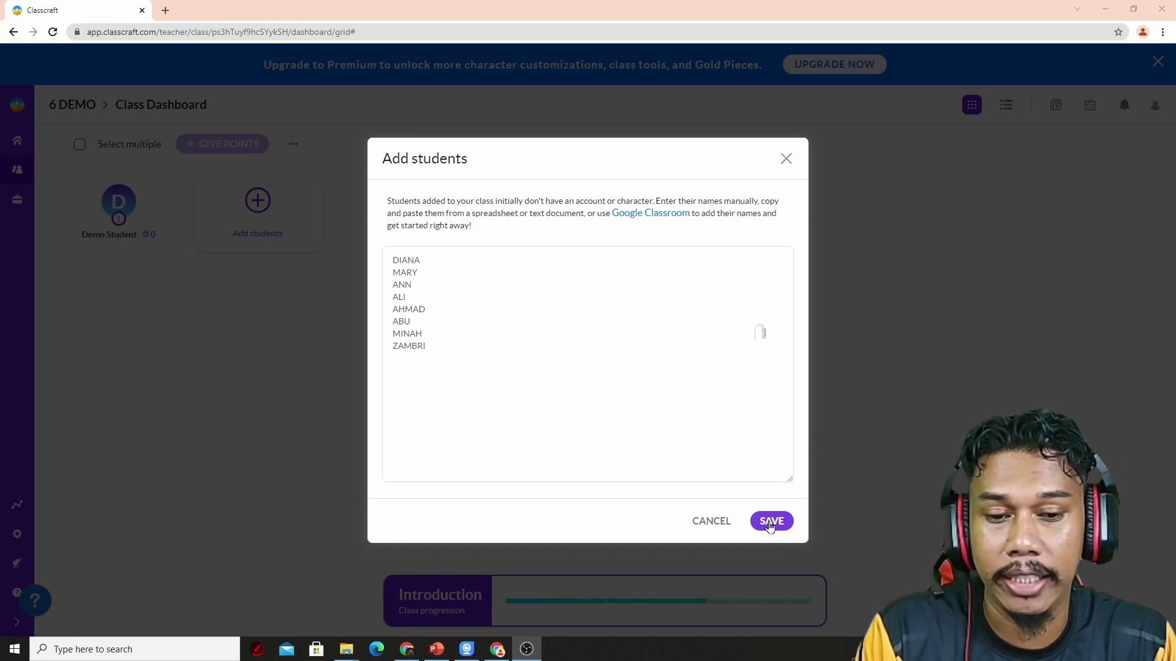
Step: Save the eight students to the 6 DEMO roster and start Chapter 1
{"action": "left_click", "coordinate": [770, 522]}
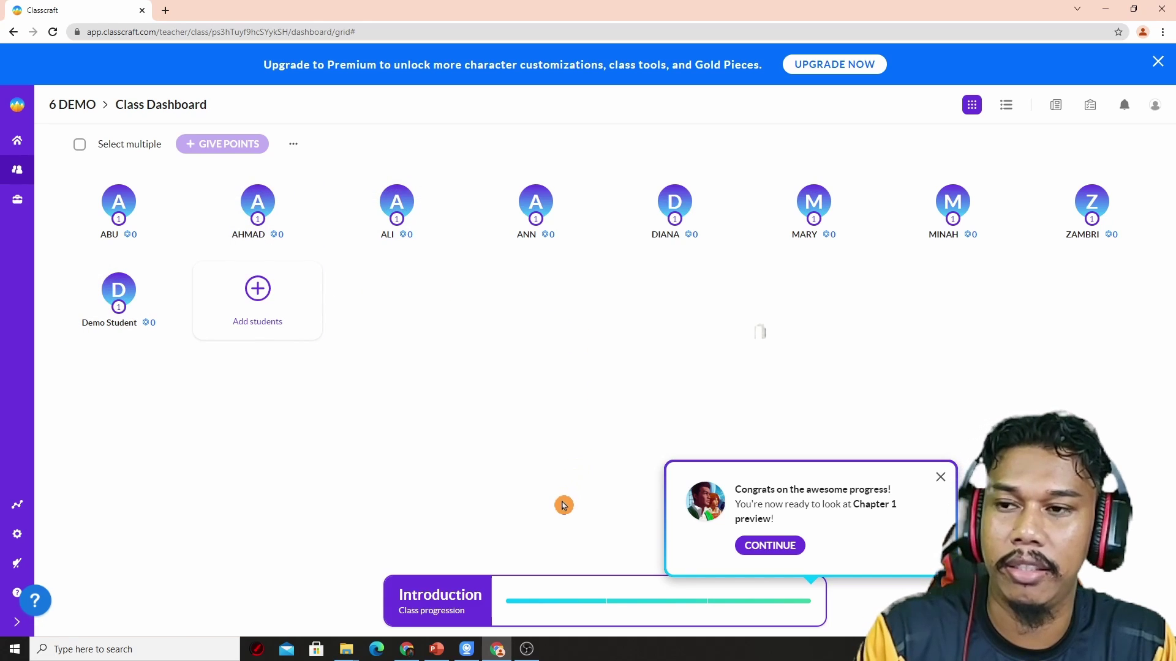
{"action": "left_click", "coordinate": [775, 554]}
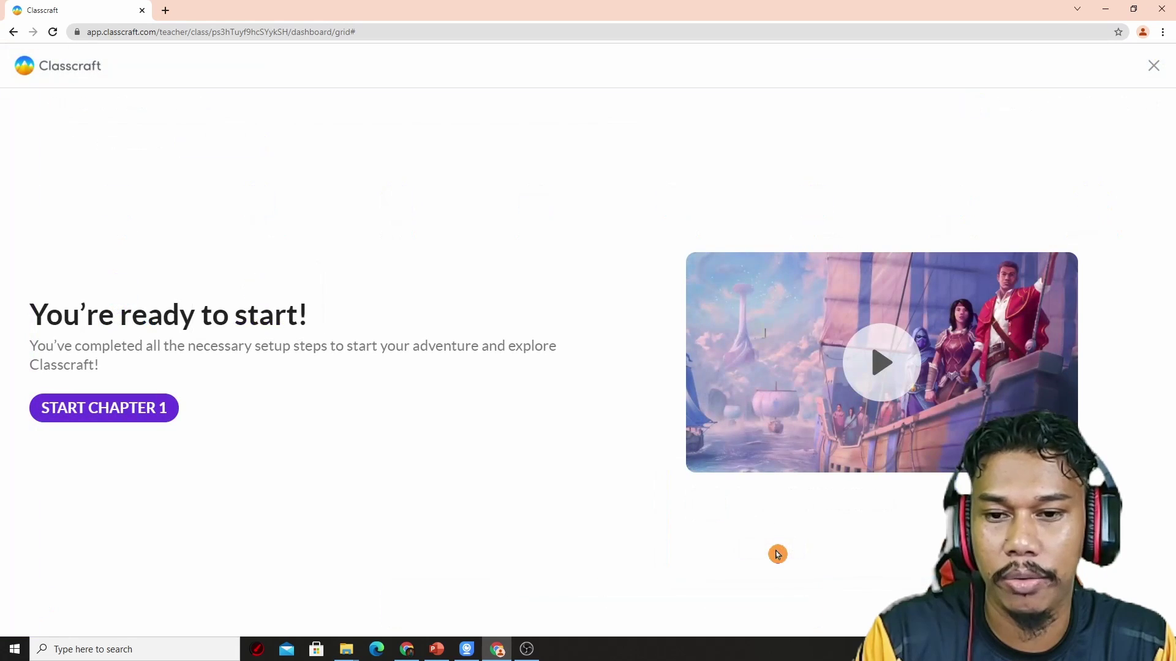
{"action": "left_click", "coordinate": [74, 414]}
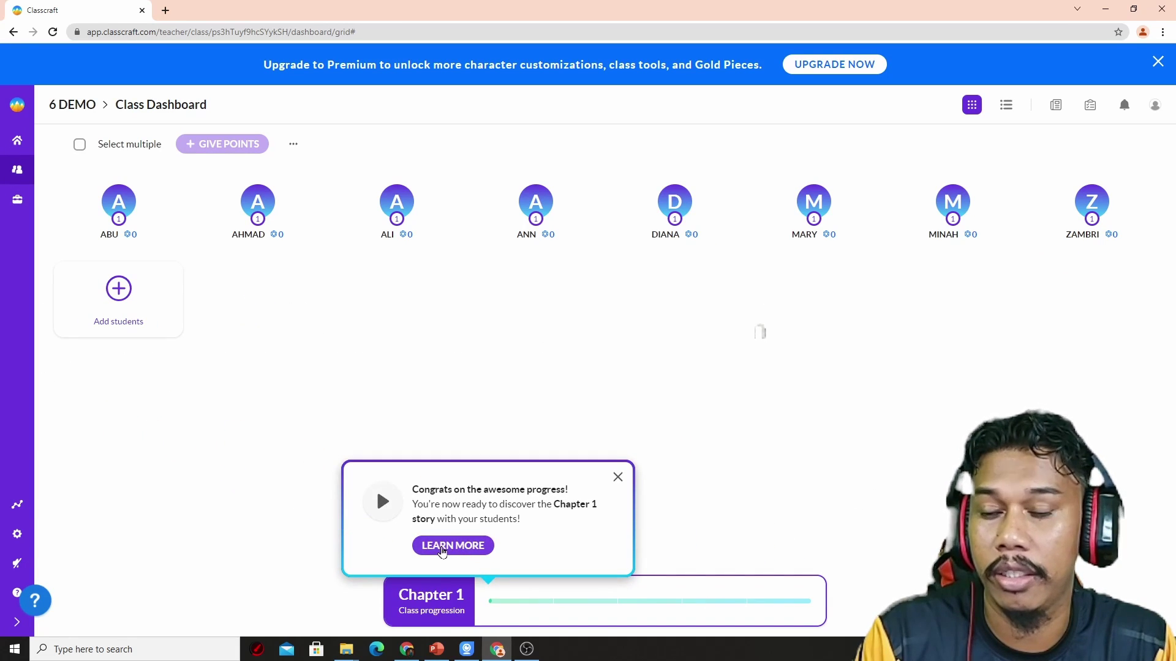
Step: Play the Chapter 1 'Ancient awakening' welcome video through and close it
{"action": "left_click", "coordinate": [441, 547]}
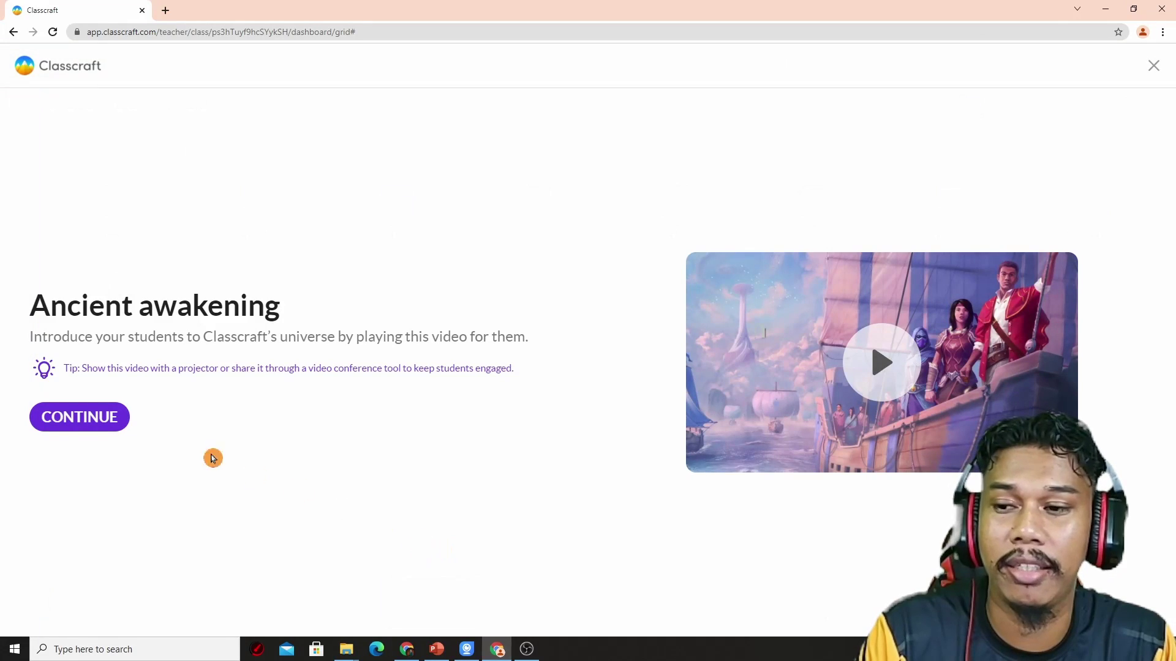
{"action": "left_click", "coordinate": [771, 421]}
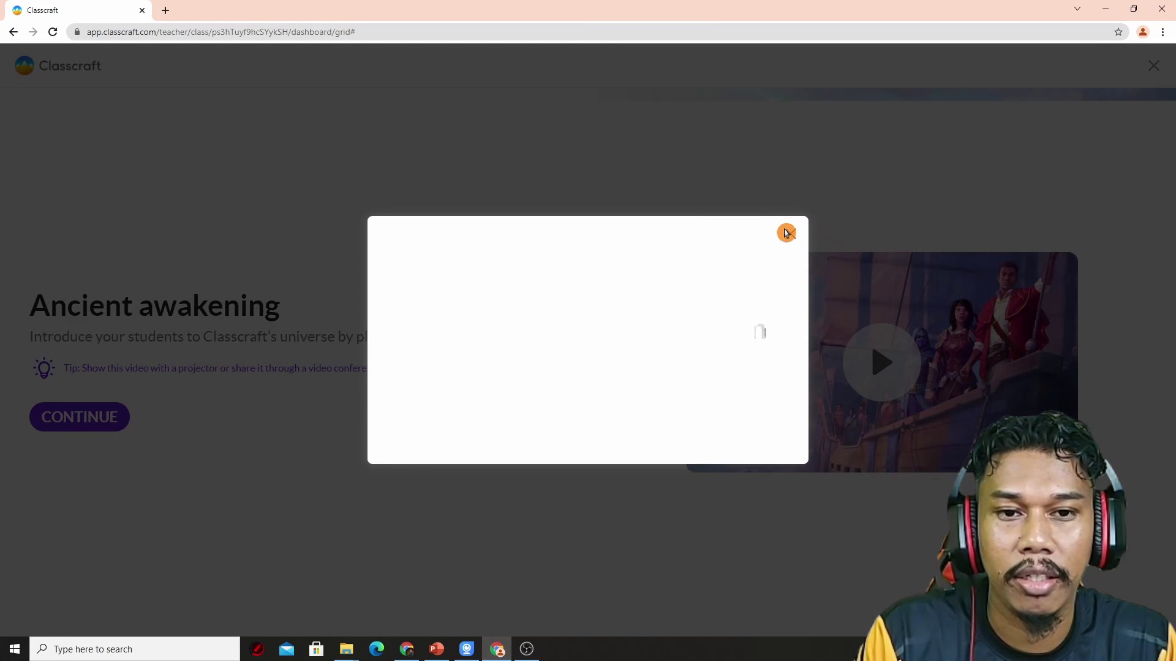
{"action": "left_click", "coordinate": [791, 236]}
{"action": "left_click", "coordinate": [885, 361]}
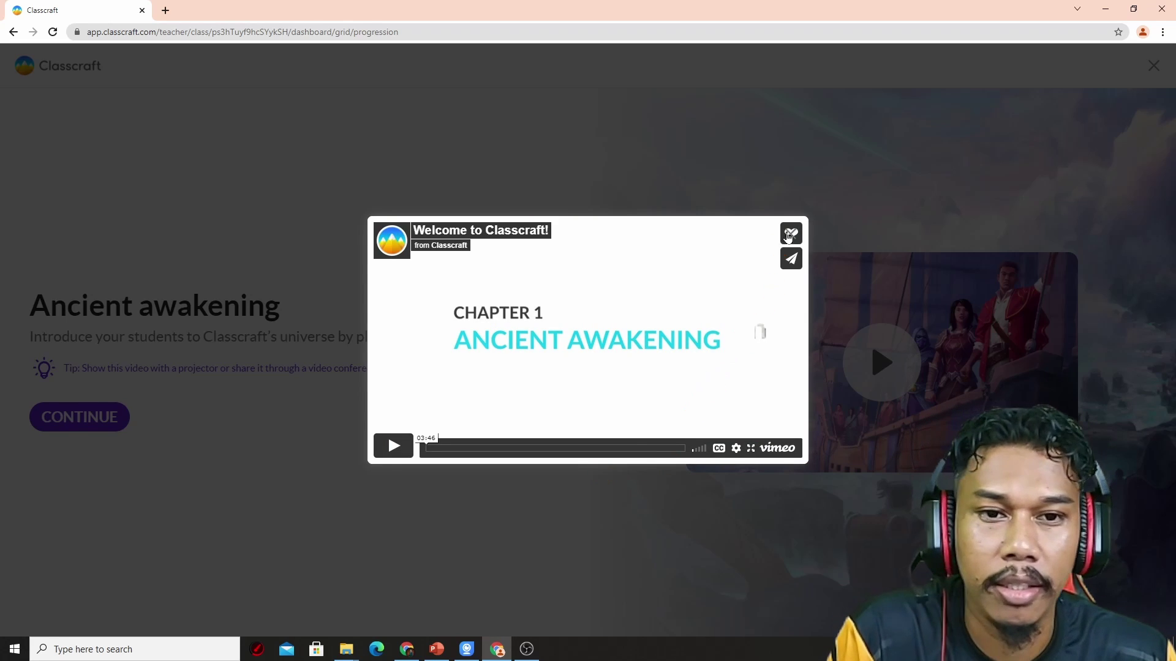
{"action": "left_click", "coordinate": [823, 230]}
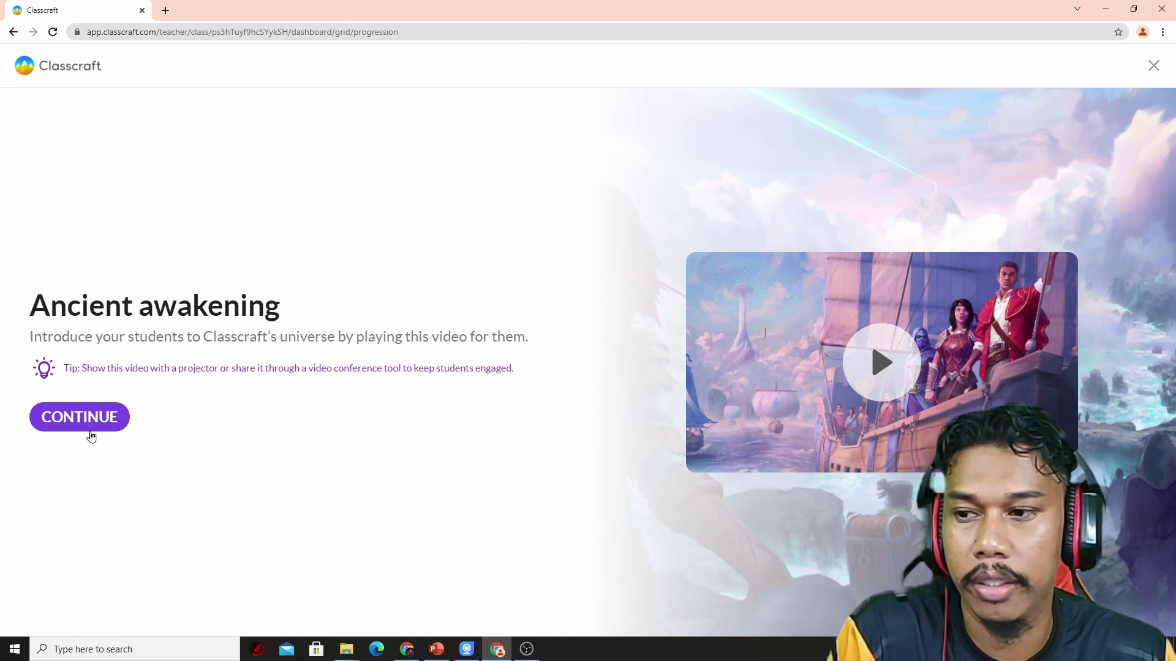
Step: Continue past the Chapter 1 intro and scroll the progression carousel to Chapter 3 'Newborn alliance'
{"action": "left_click", "coordinate": [90, 434]}
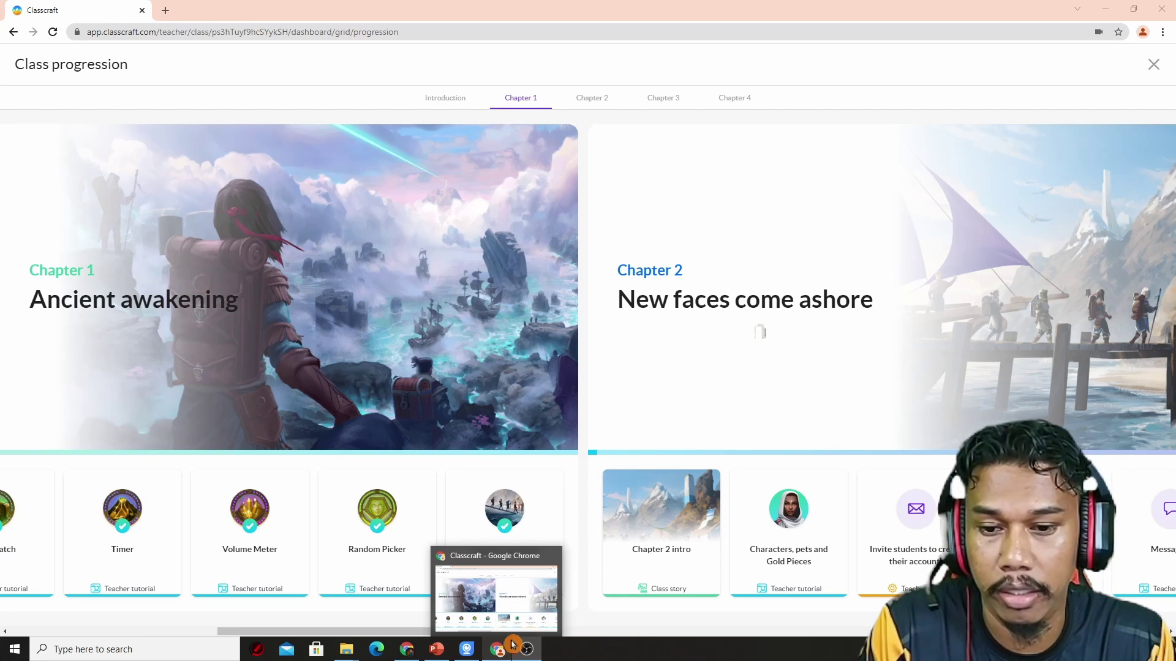
{"action": "left_click", "coordinate": [538, 618]}
{"action": "left_click_drag", "start_coordinate": [538, 632], "coordinate": [1054, 632]}
{"action": "scroll", "coordinate": [759, 331], "scroll_direction": "right", "scroll_amount": 5}
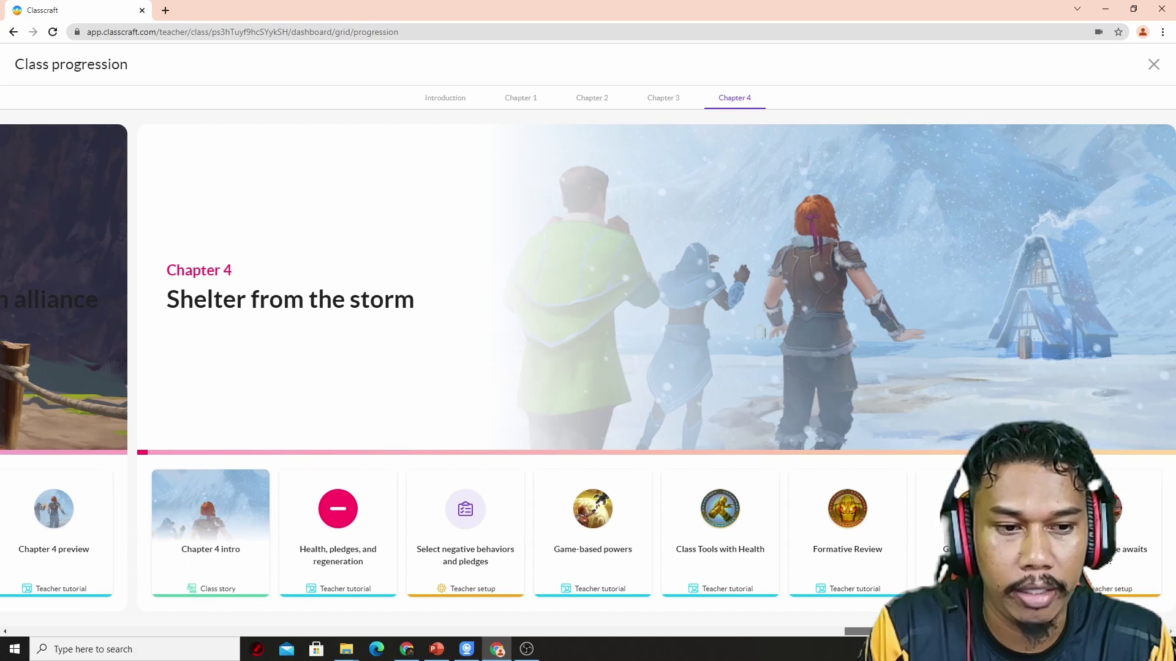
{"action": "scroll", "coordinate": [759, 331], "scroll_direction": "left", "scroll_amount": 10}
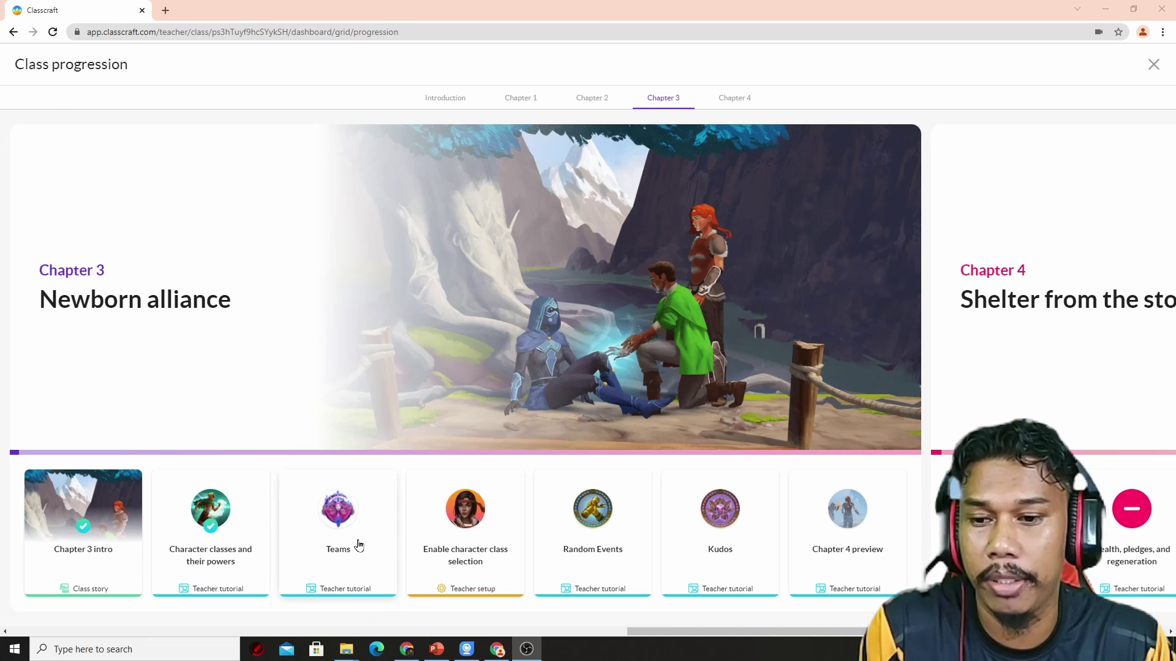
Step: Start the Teams step and create KUMPULAN A with the dark armoured crest
{"action": "left_click", "coordinate": [353, 544]}
{"action": "left_click", "coordinate": [89, 462]}
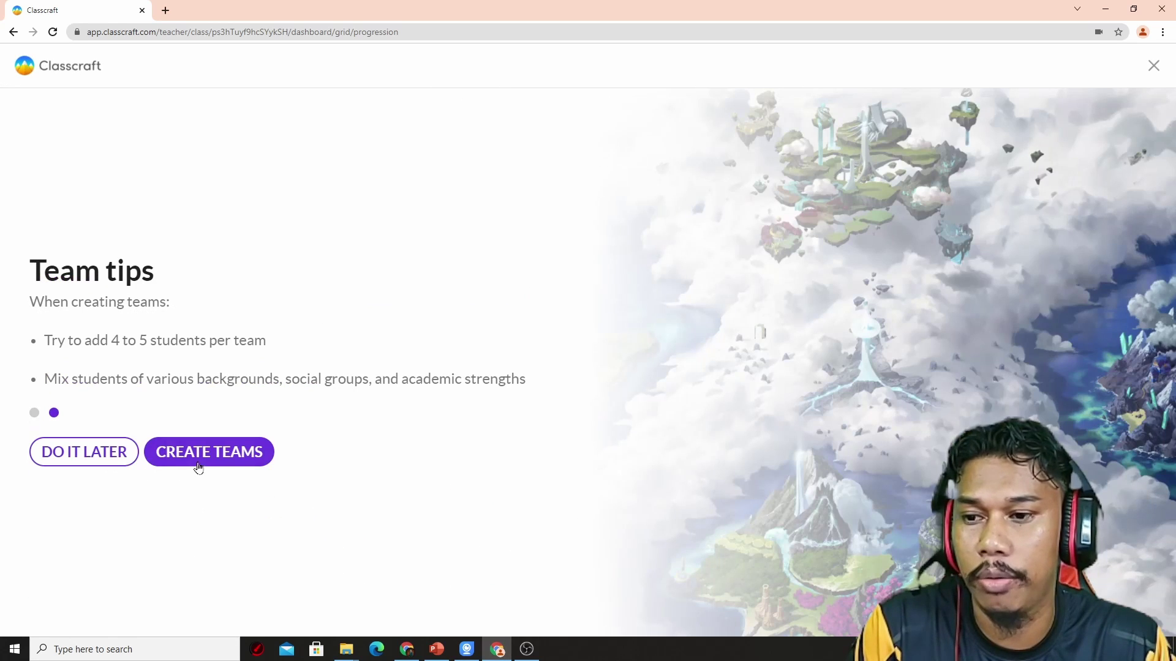
{"action": "left_click", "coordinate": [208, 462]}
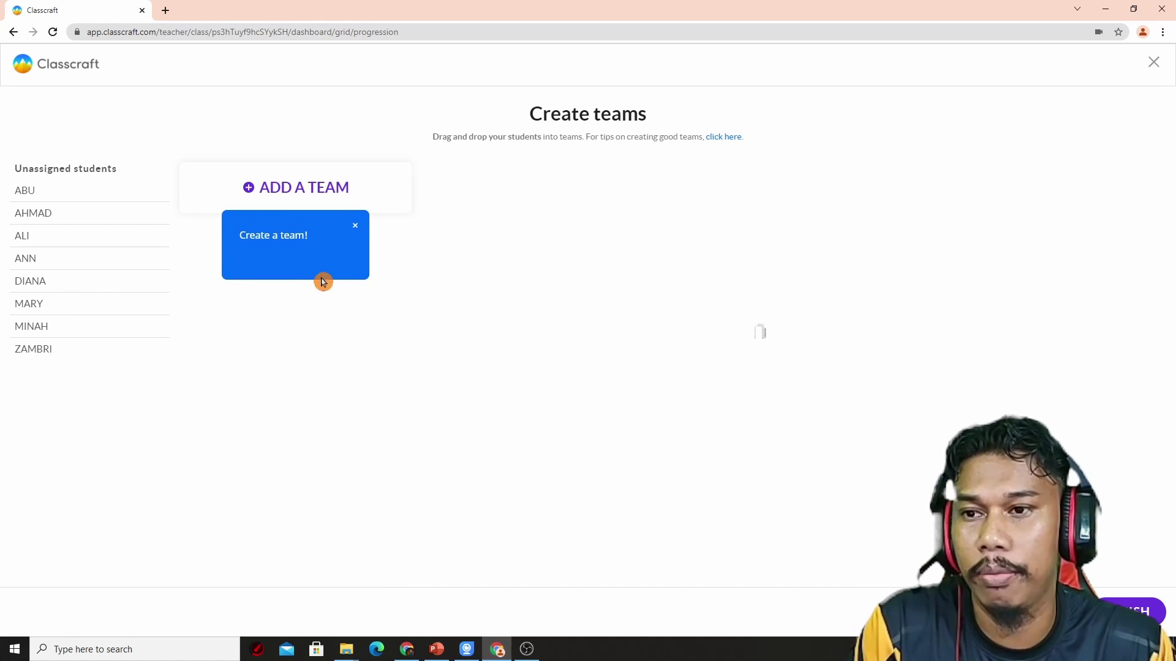
{"action": "left_click", "coordinate": [277, 194]}
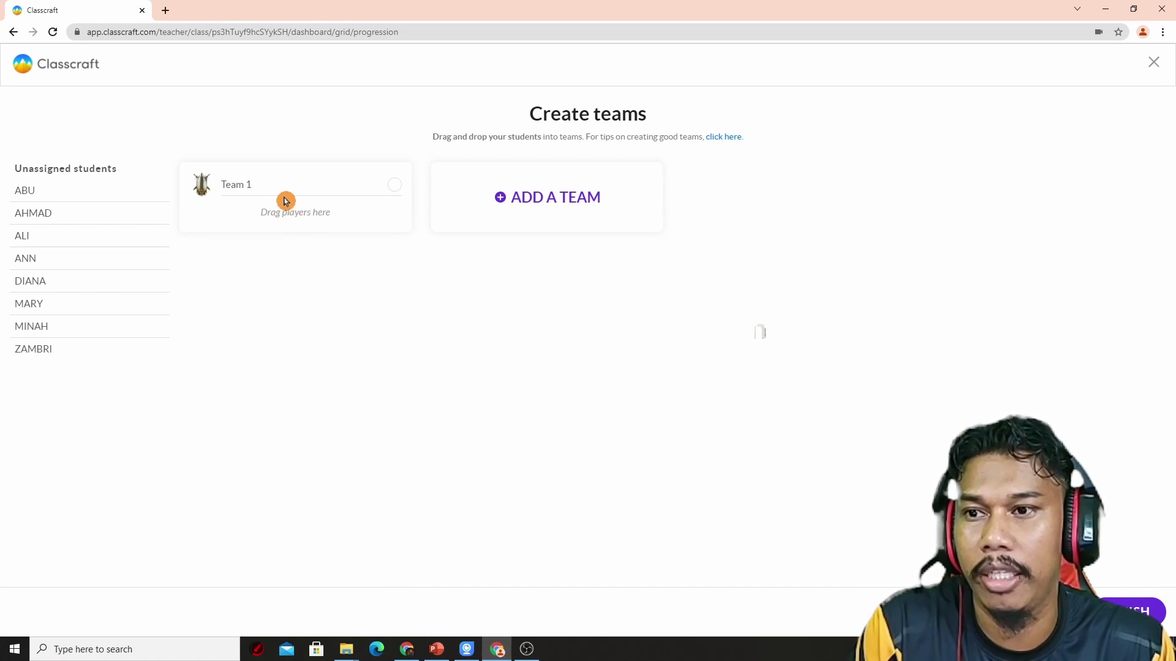
{"action": "left_click", "coordinate": [393, 185]}
{"action": "left_click_drag", "start_coordinate": [522, 224], "coordinate": [405, 207]}
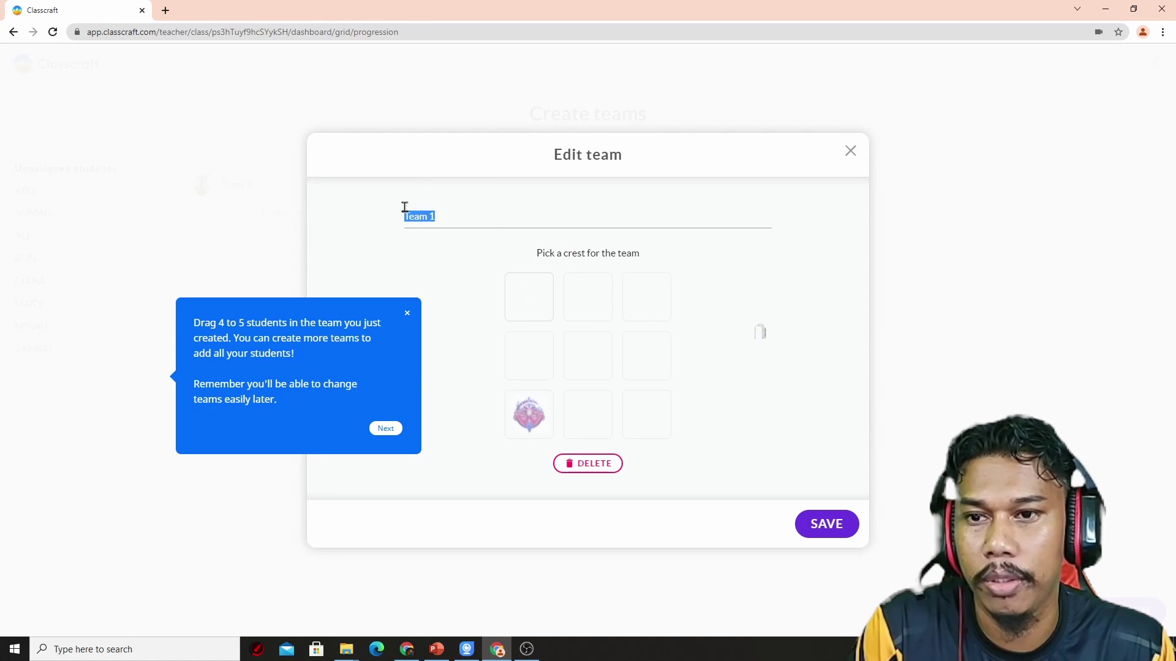
{"action": "type", "text": "KUM"}
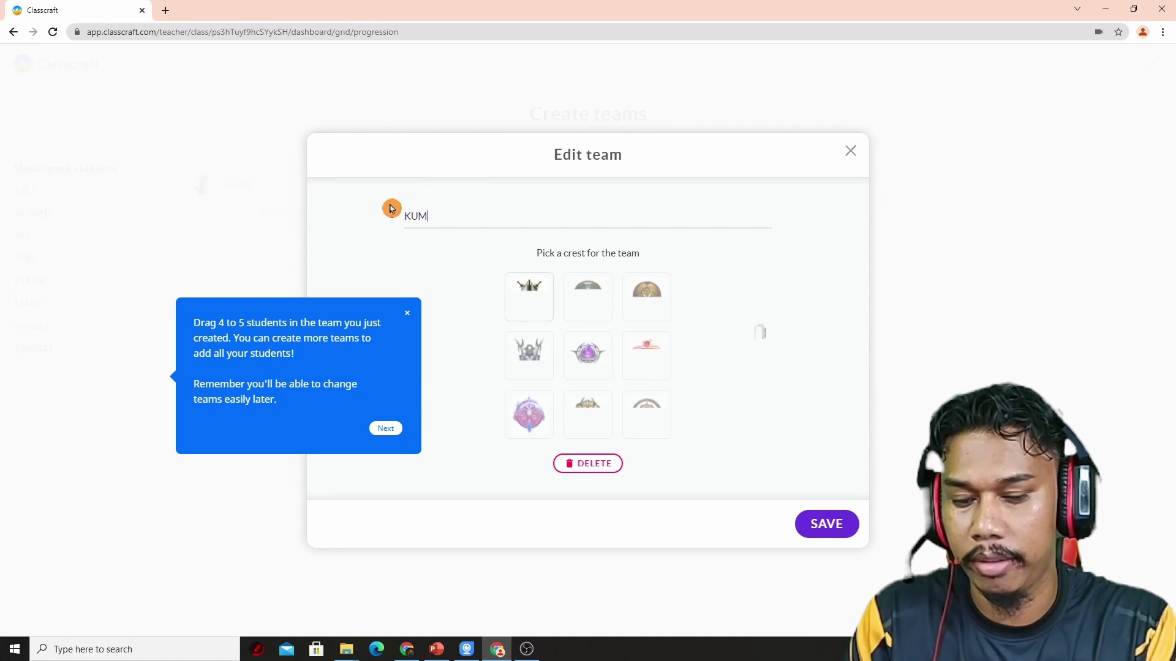
{"action": "type", "text": "LAN 1"}
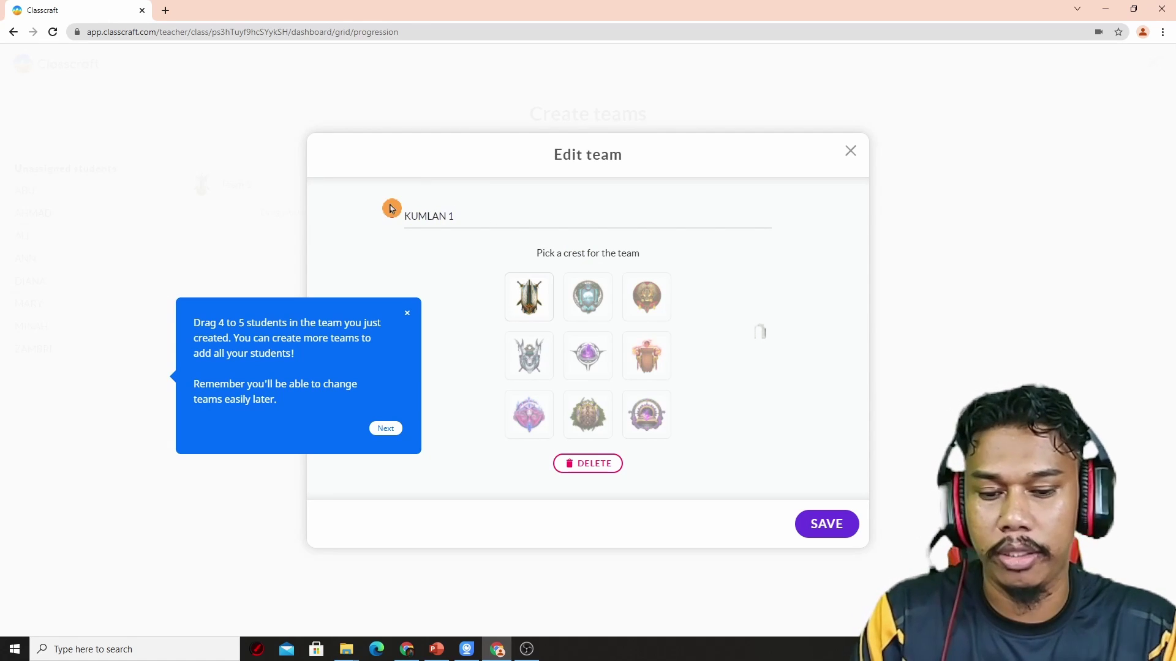
{"action": "key", "text": "BackSpace"}
{"action": "type", "text": "A"}
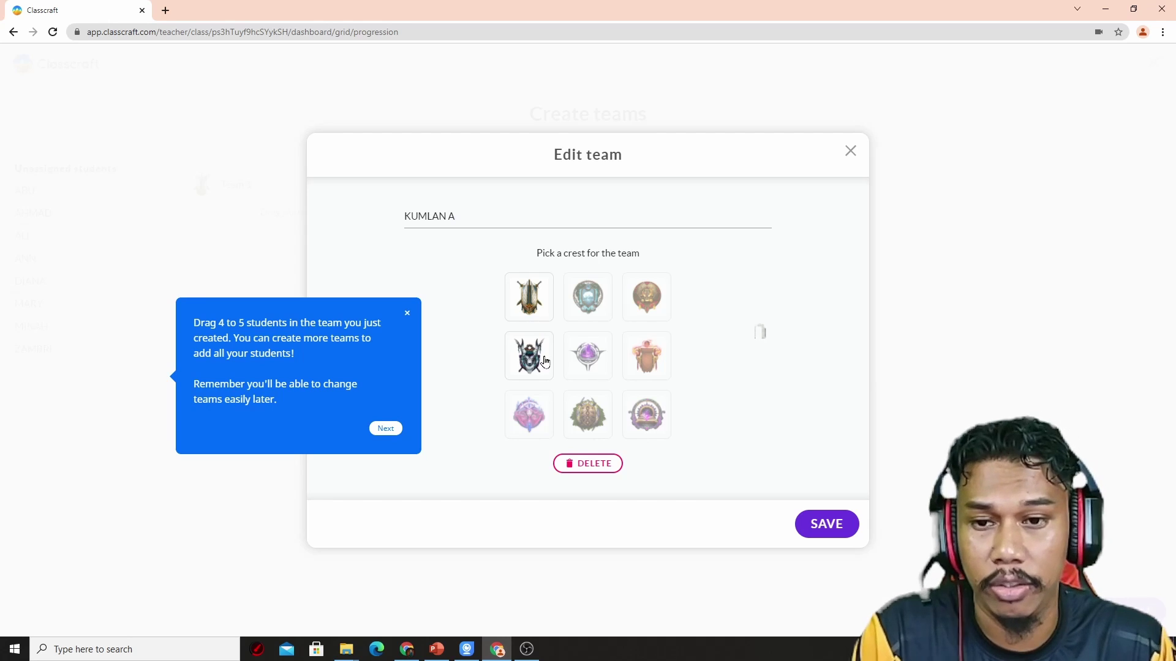
{"action": "left_click", "coordinate": [544, 362]}
{"action": "left_click", "coordinate": [386, 428]}
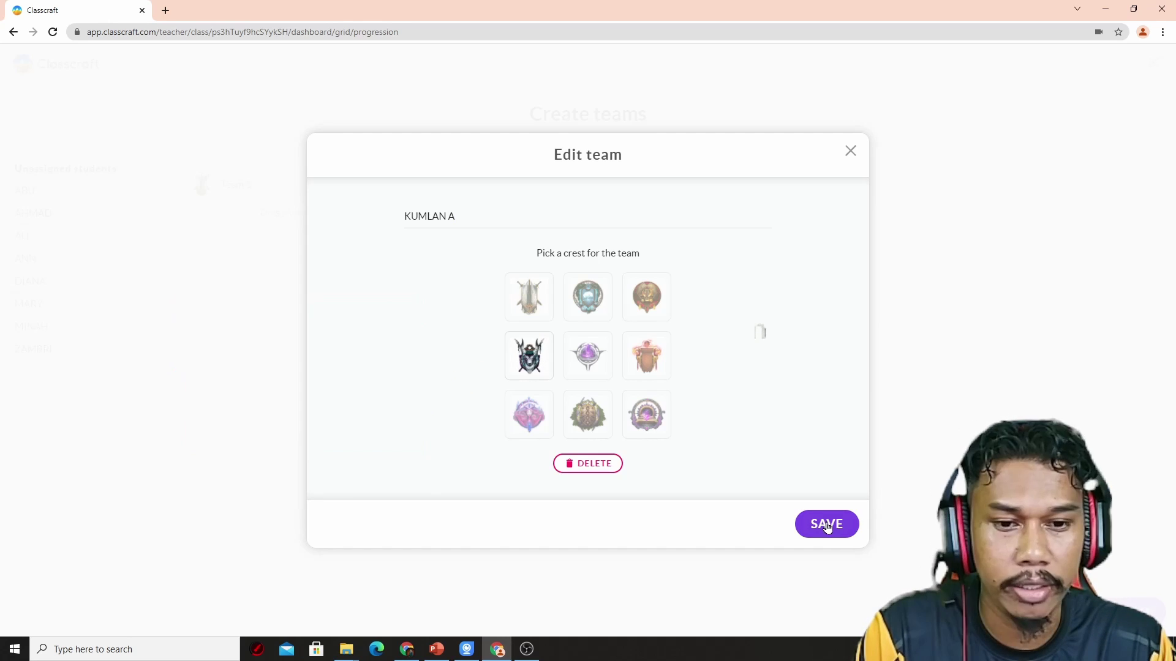
{"action": "left_click", "coordinate": [826, 525]}
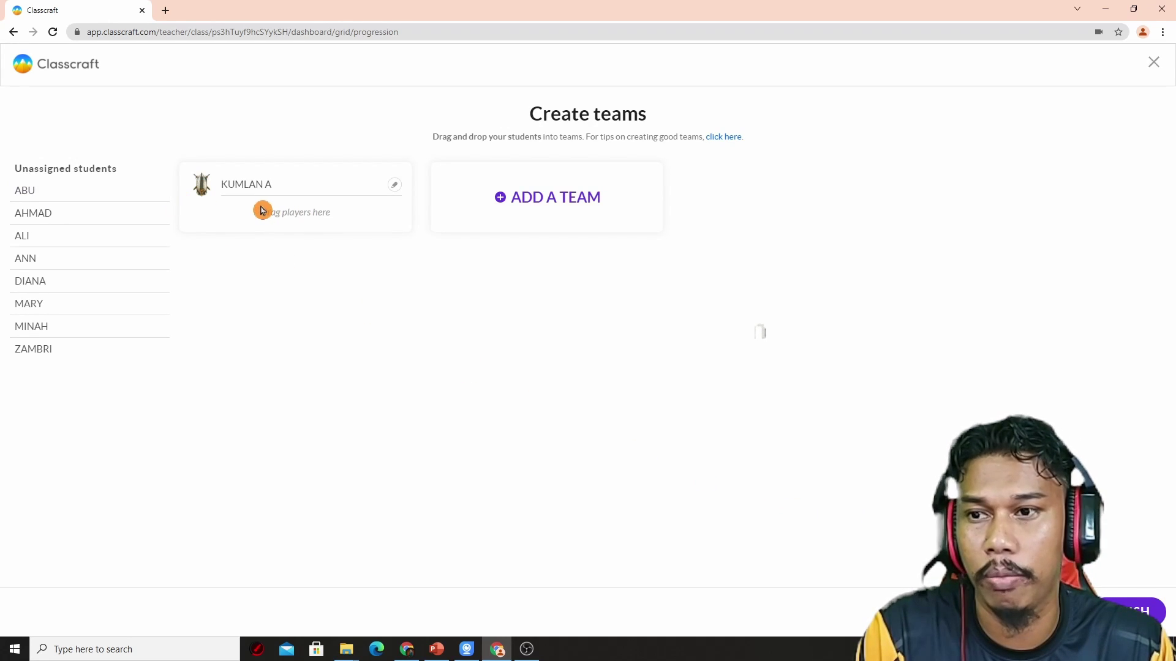
Step: Add a second team named KUMPULAN B with the purple round crest
{"action": "left_click", "coordinate": [499, 197]}
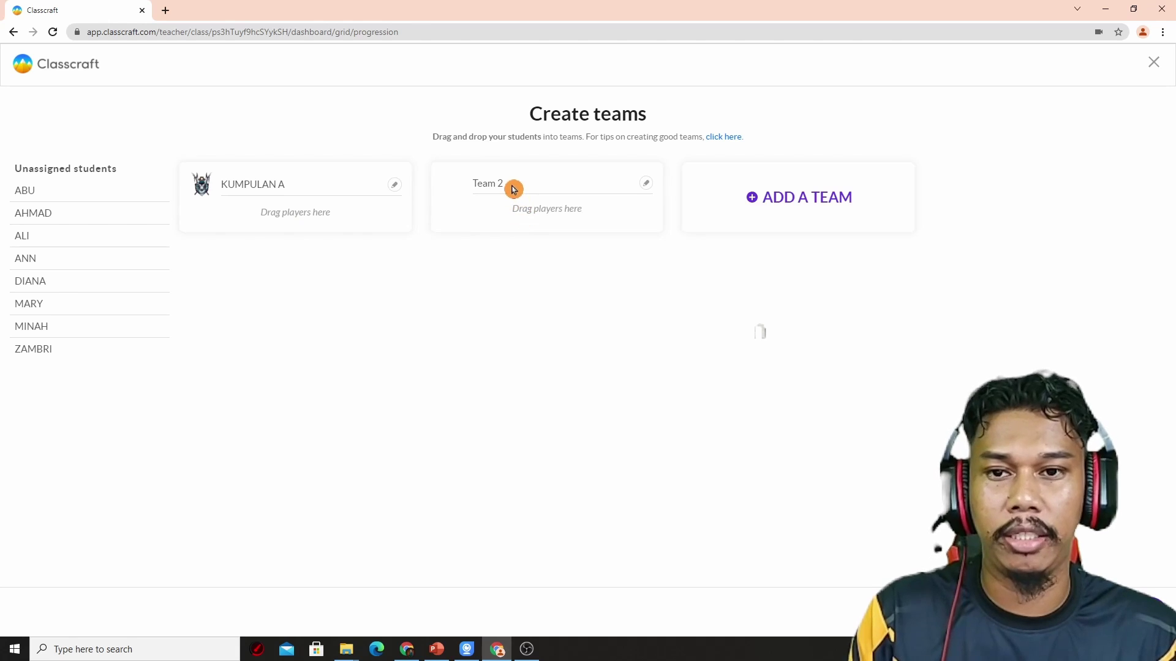
{"action": "left_click", "coordinate": [646, 183]}
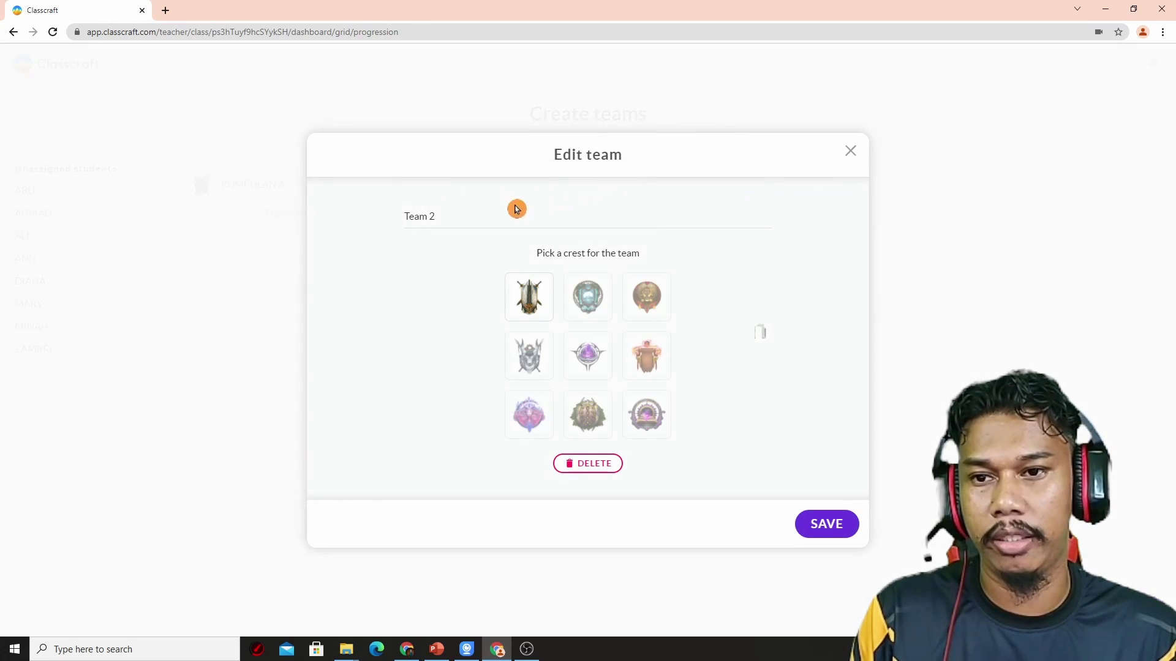
{"action": "left_click_drag", "start_coordinate": [516, 209], "coordinate": [338, 213]}
{"action": "type", "text": "KUMPUL"}
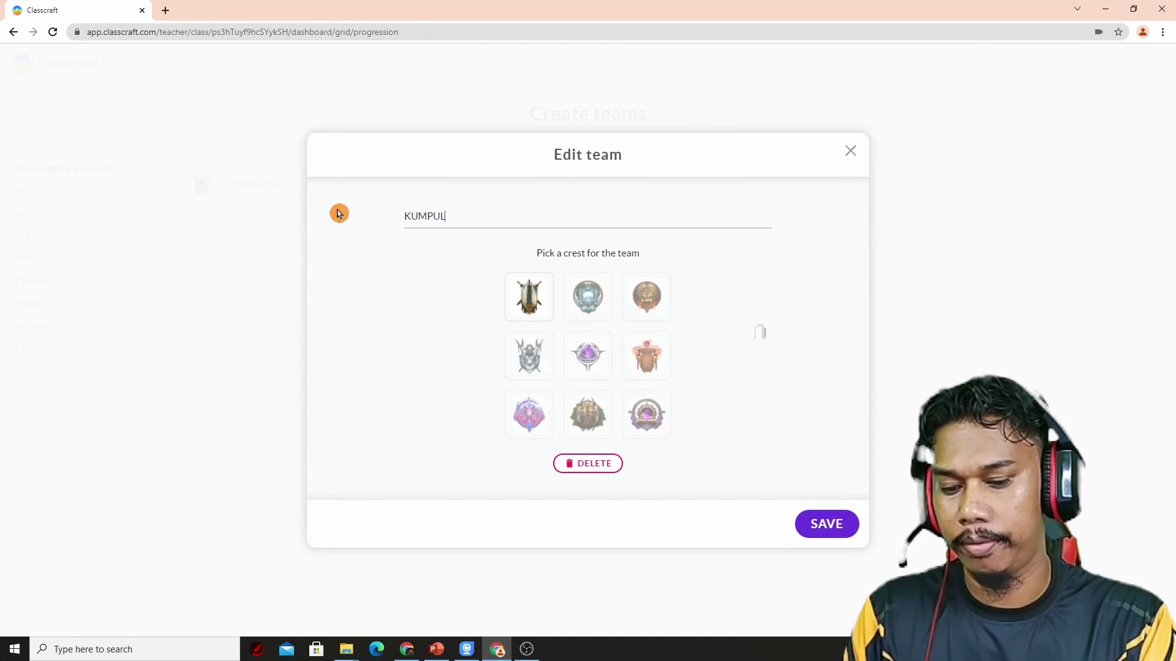
{"action": "type", "text": "AN B"}
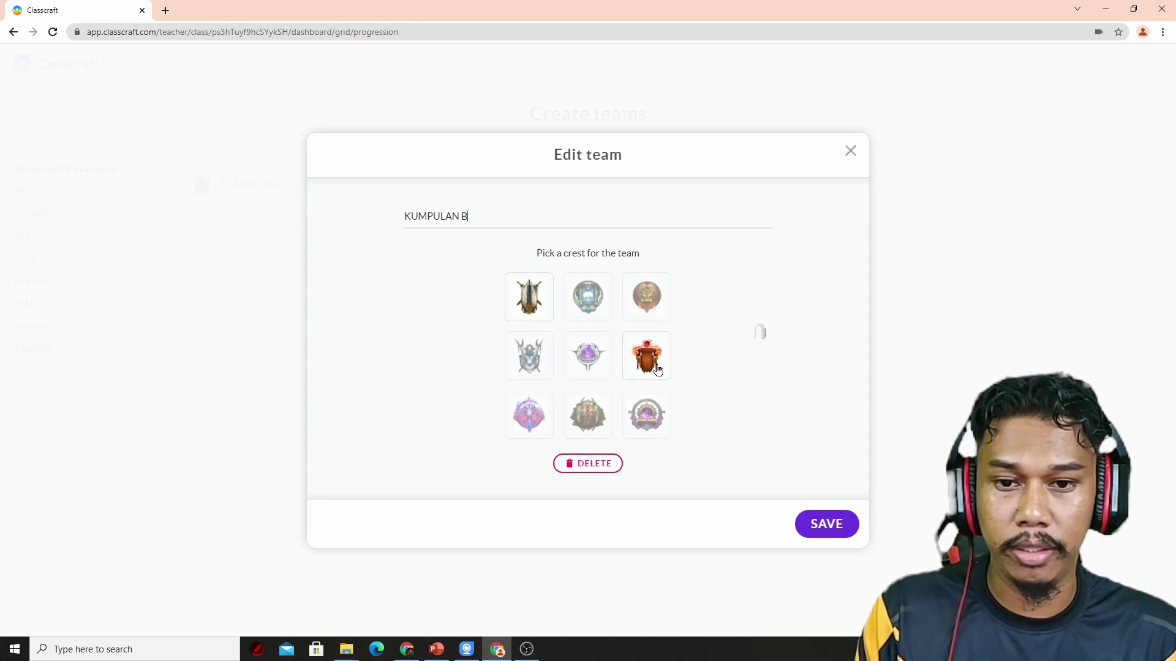
{"action": "left_click", "coordinate": [654, 419]}
{"action": "left_click", "coordinate": [827, 523]}
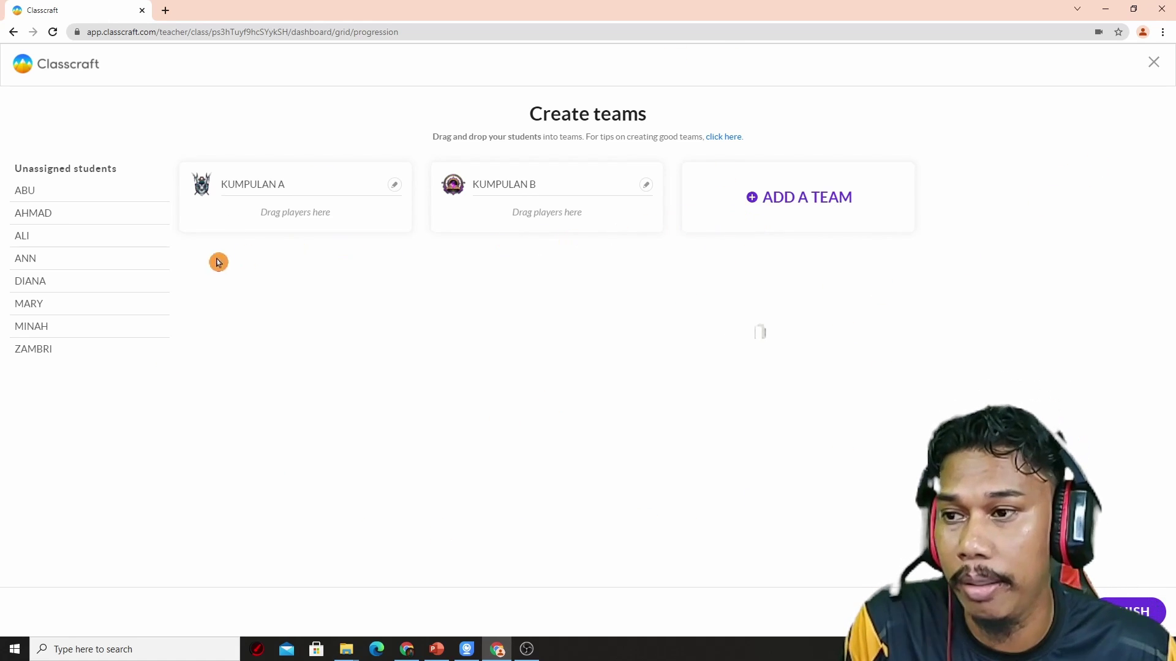
Step: Drag ABU and ALI into KUMPULAN A, and AHMAD, ANN and ZAMBRI into KUMPULAN B
{"action": "left_click_drag", "start_coordinate": [65, 190], "coordinate": [419, 465]}
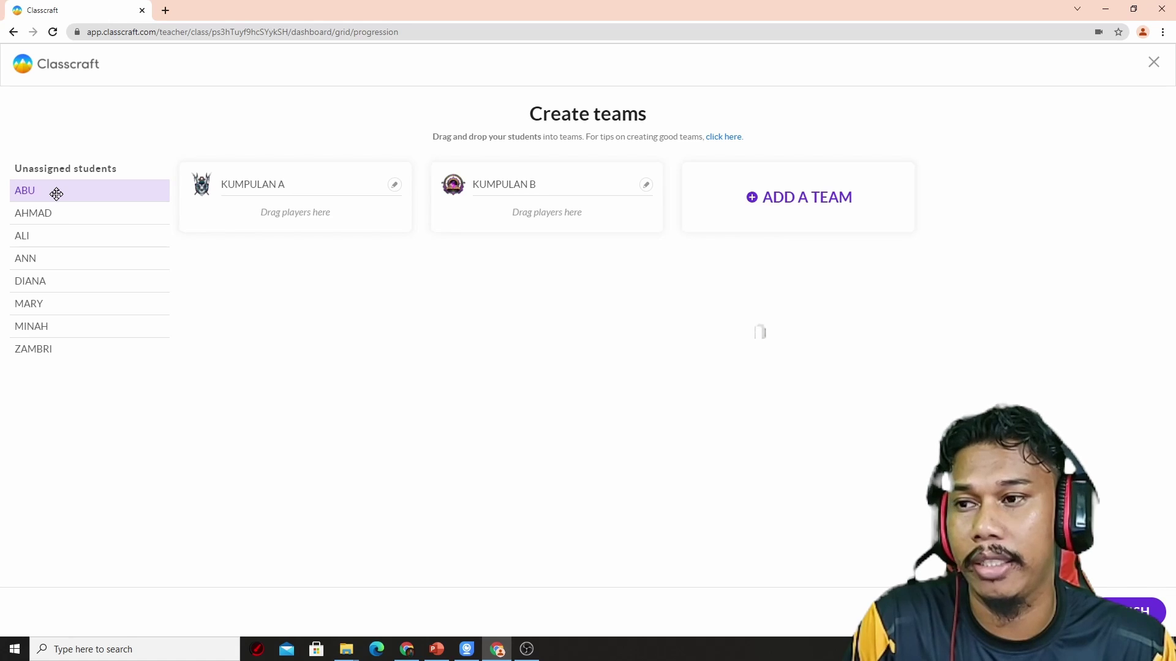
{"action": "left_click_drag", "start_coordinate": [57, 194], "coordinate": [263, 211]}
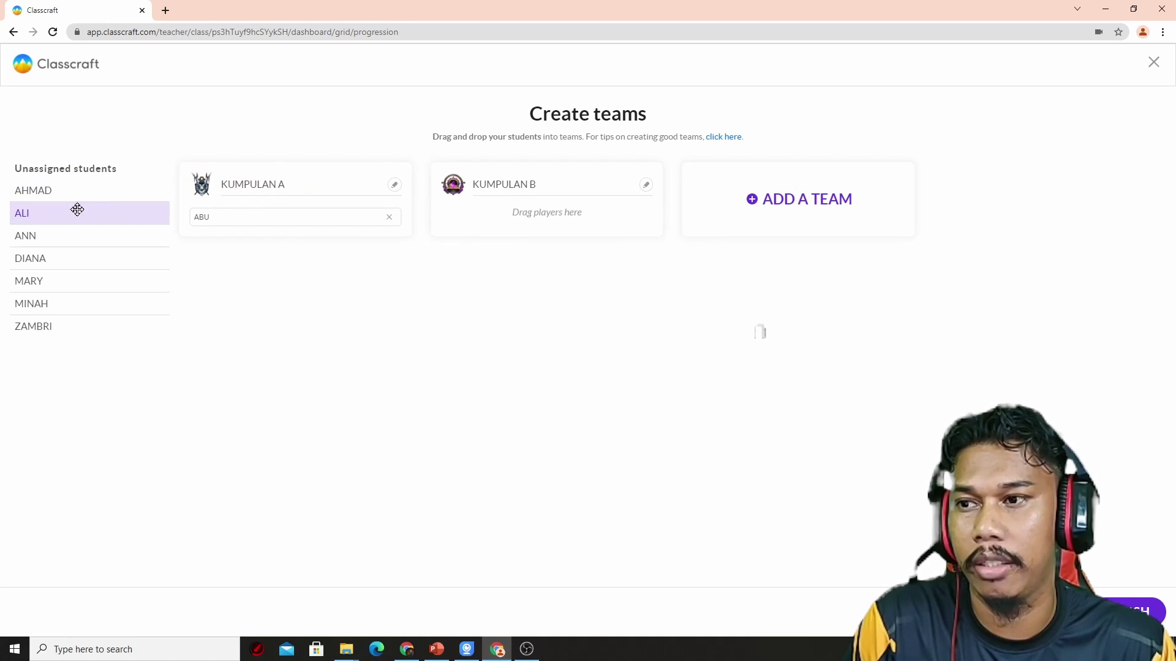
{"action": "left_click_drag", "start_coordinate": [76, 210], "coordinate": [203, 207]}
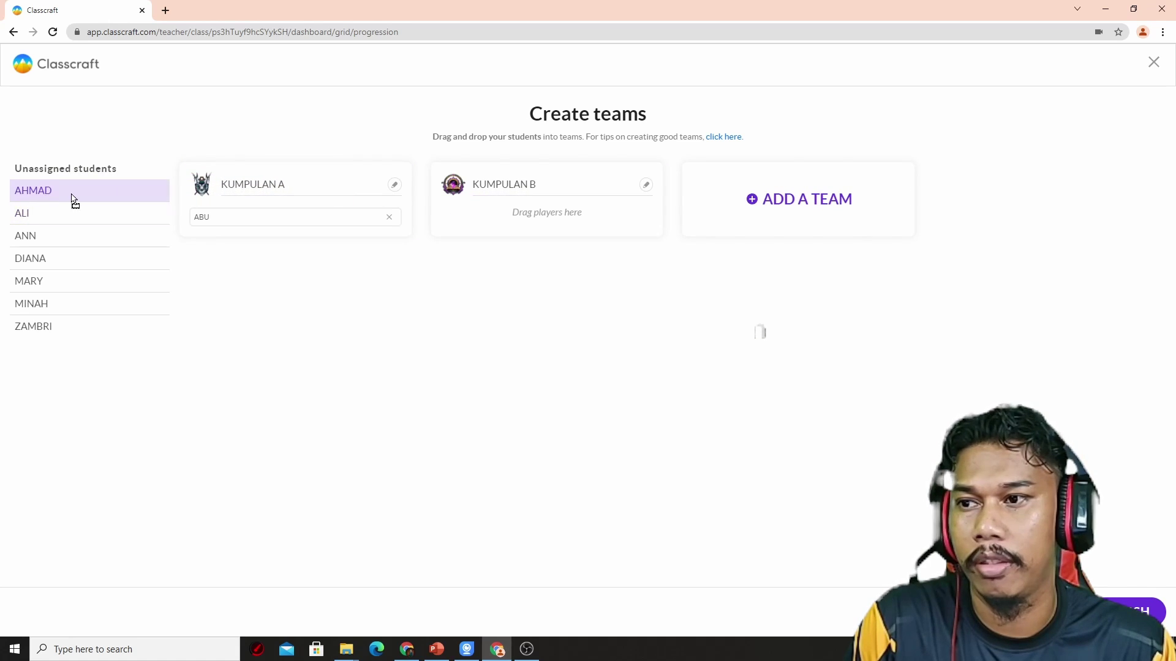
{"action": "left_click_drag", "start_coordinate": [71, 197], "coordinate": [462, 201]}
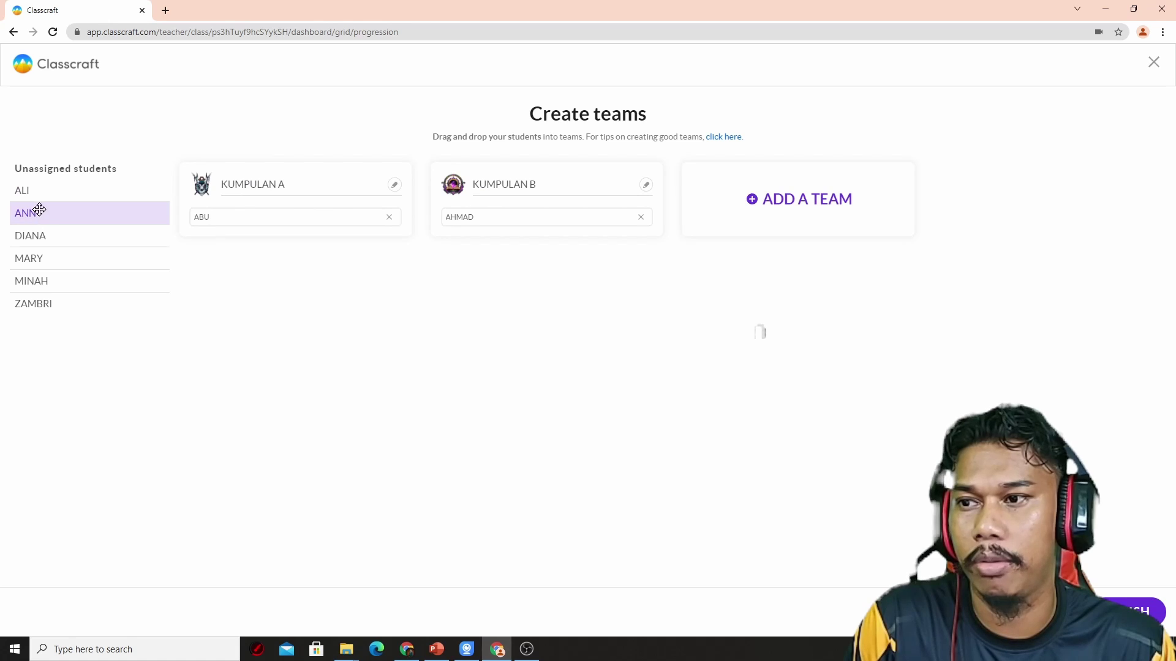
{"action": "left_click_drag", "start_coordinate": [36, 192], "coordinate": [340, 205]}
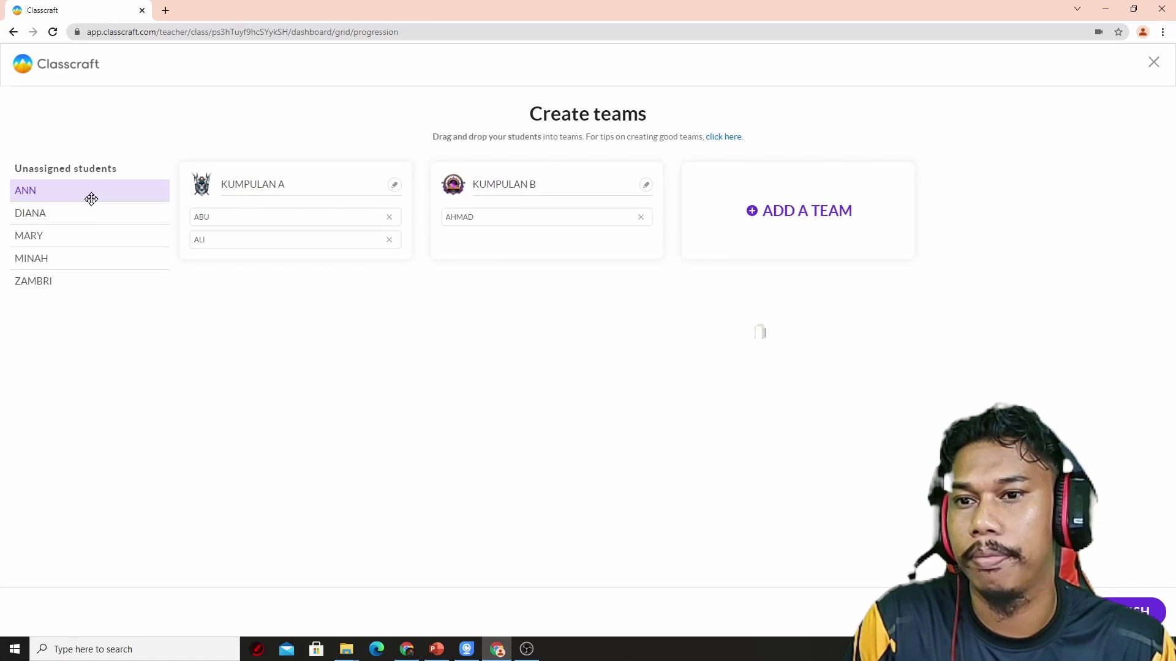
{"action": "left_click_drag", "start_coordinate": [92, 197], "coordinate": [458, 213]}
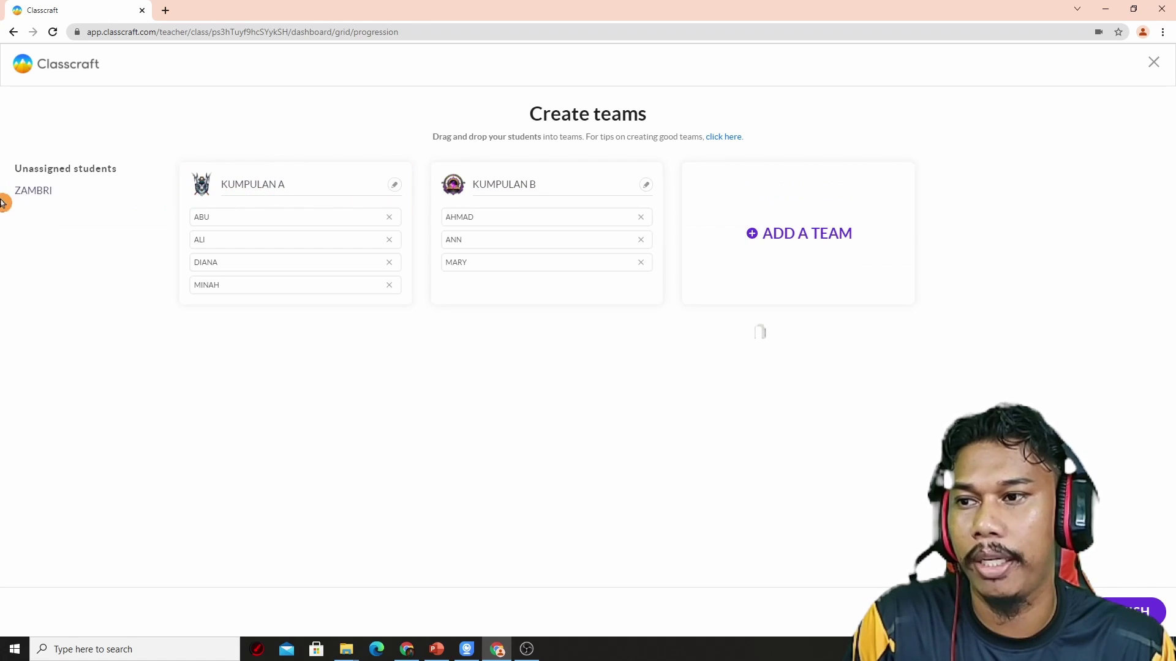
{"action": "left_click_drag", "start_coordinate": [36, 195], "coordinate": [480, 210]}
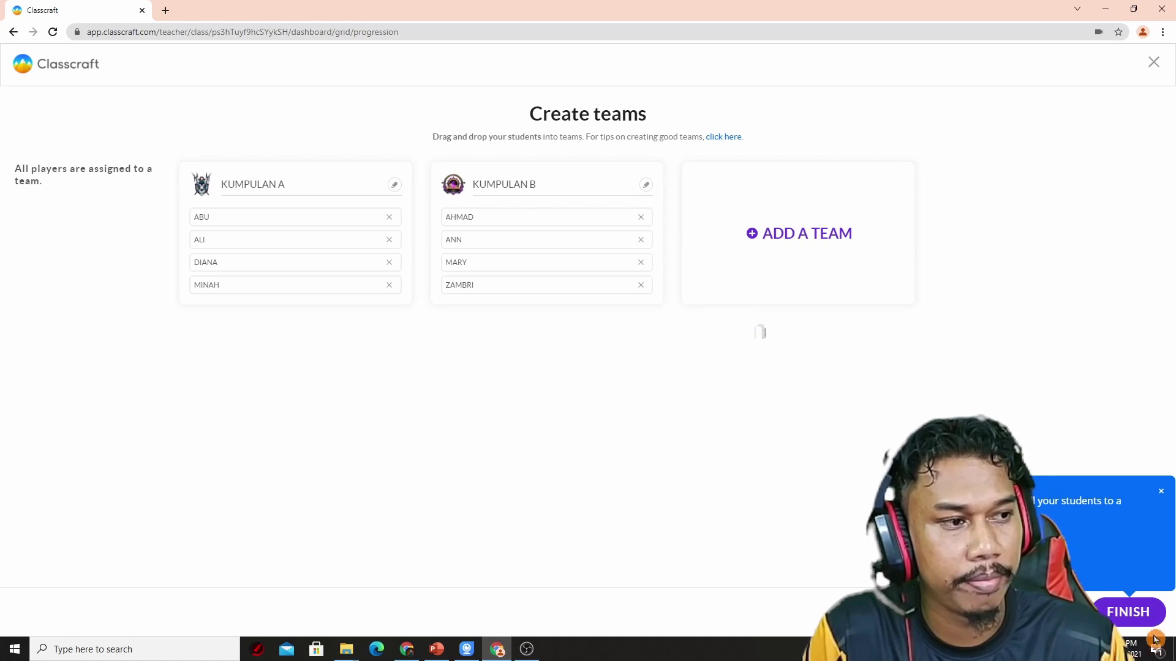
Step: Finish the teams, enable character class selection, and show the Class Dashboard in grid view
{"action": "left_click", "coordinate": [1144, 615]}
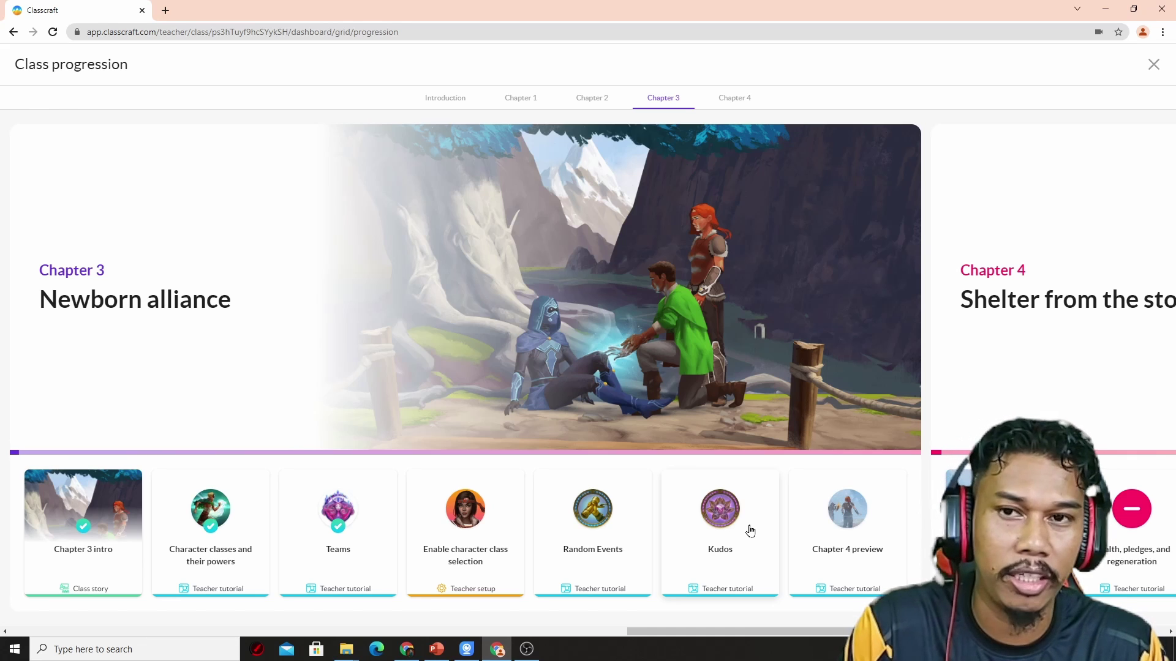
{"action": "left_click", "coordinate": [449, 547]}
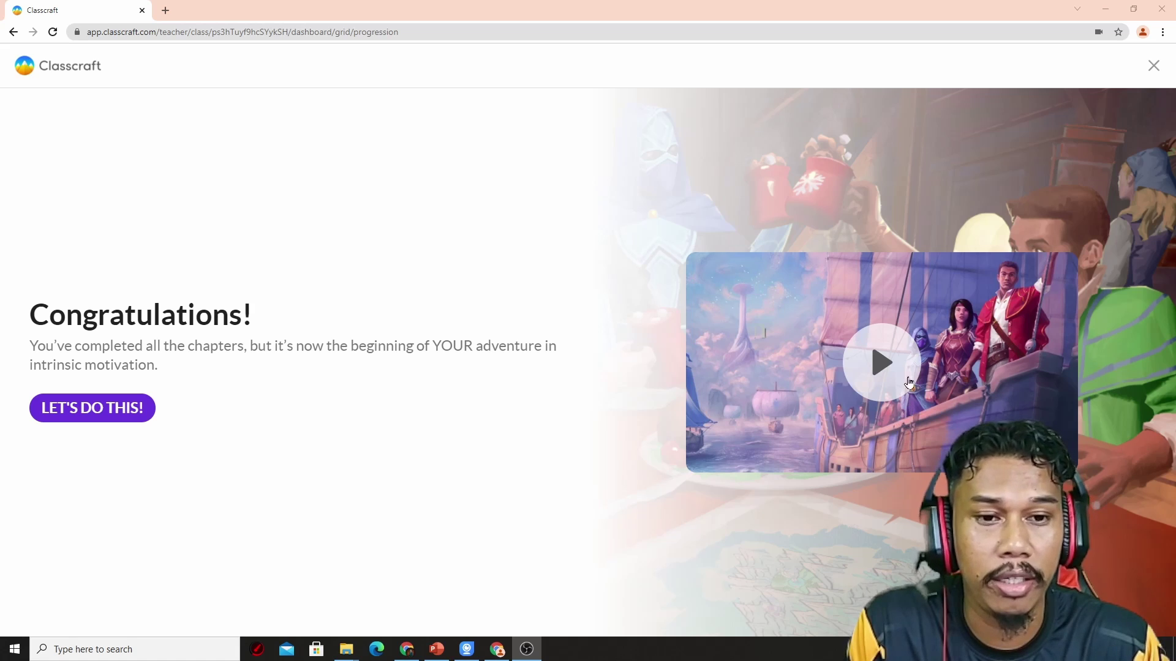
{"action": "left_click", "coordinate": [123, 407]}
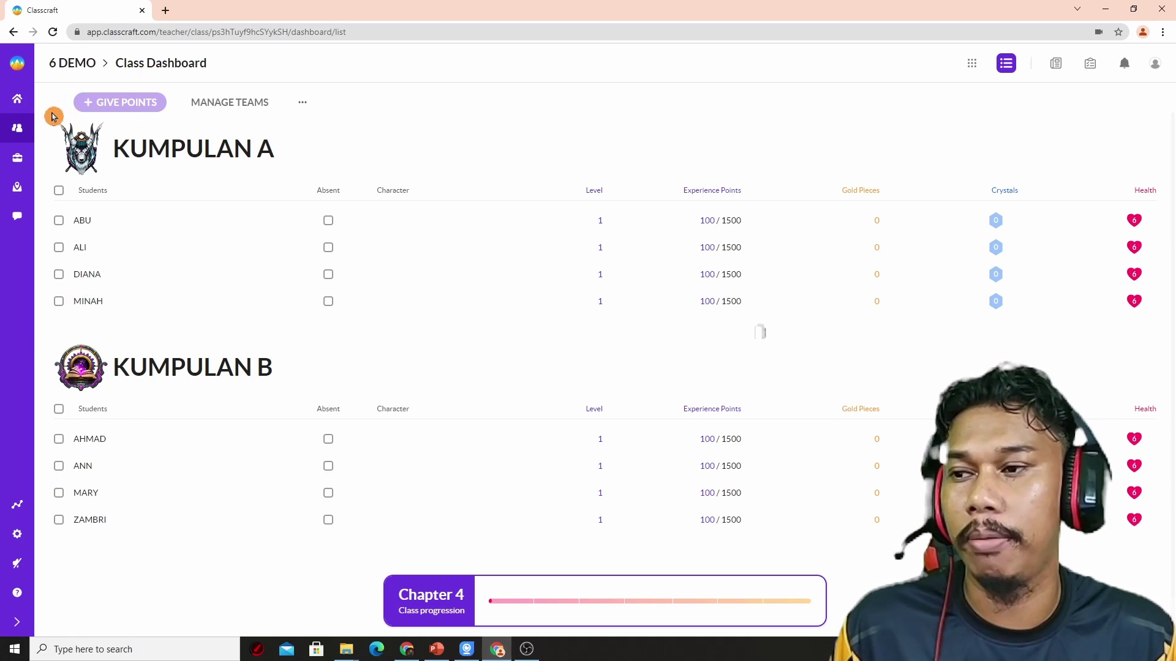
{"action": "left_click", "coordinate": [25, 139]}
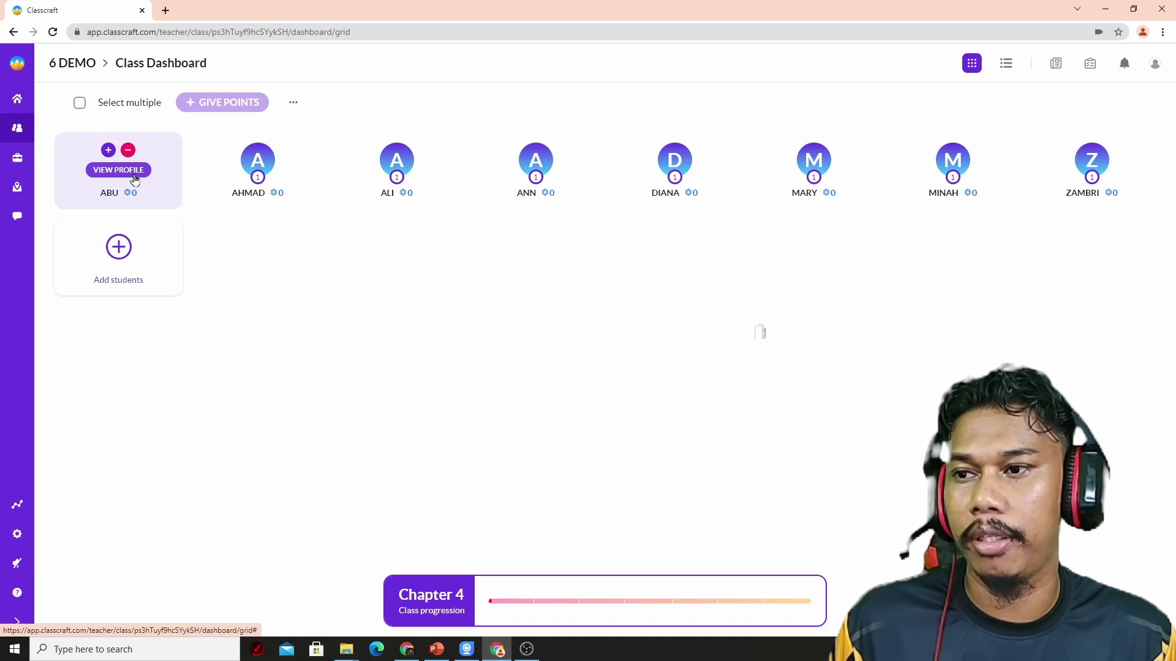
Step: Give ABU the Guardian class with the bottom-left portrait, then open AHMAD's profile
{"action": "left_click", "coordinate": [119, 170]}
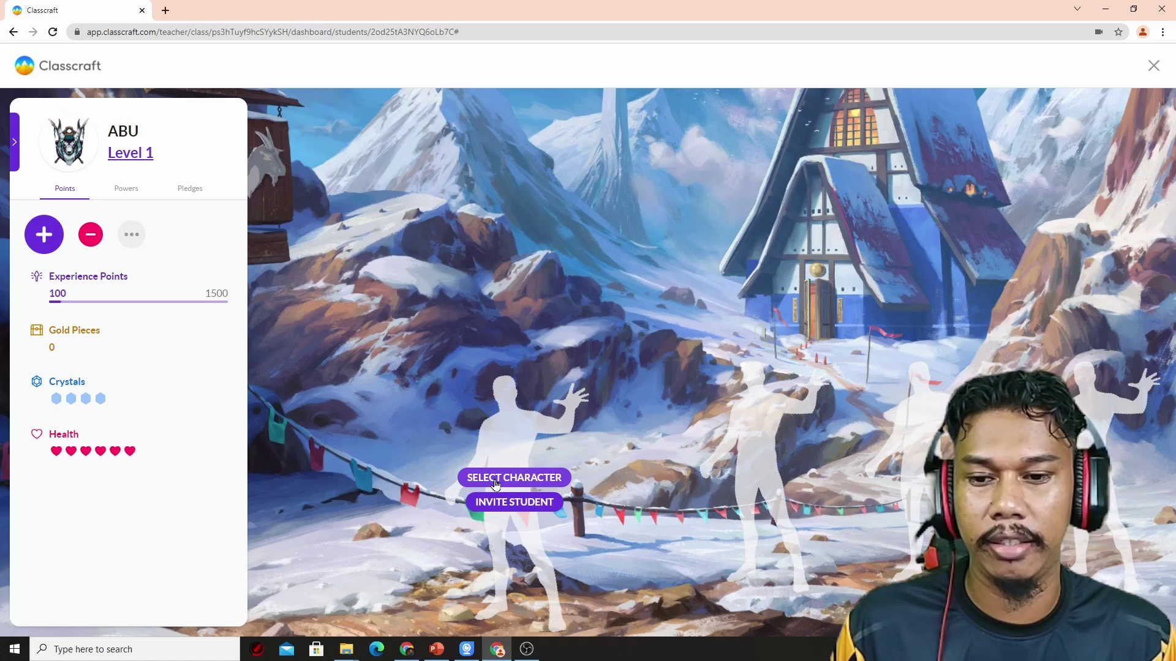
{"action": "left_click", "coordinate": [496, 483]}
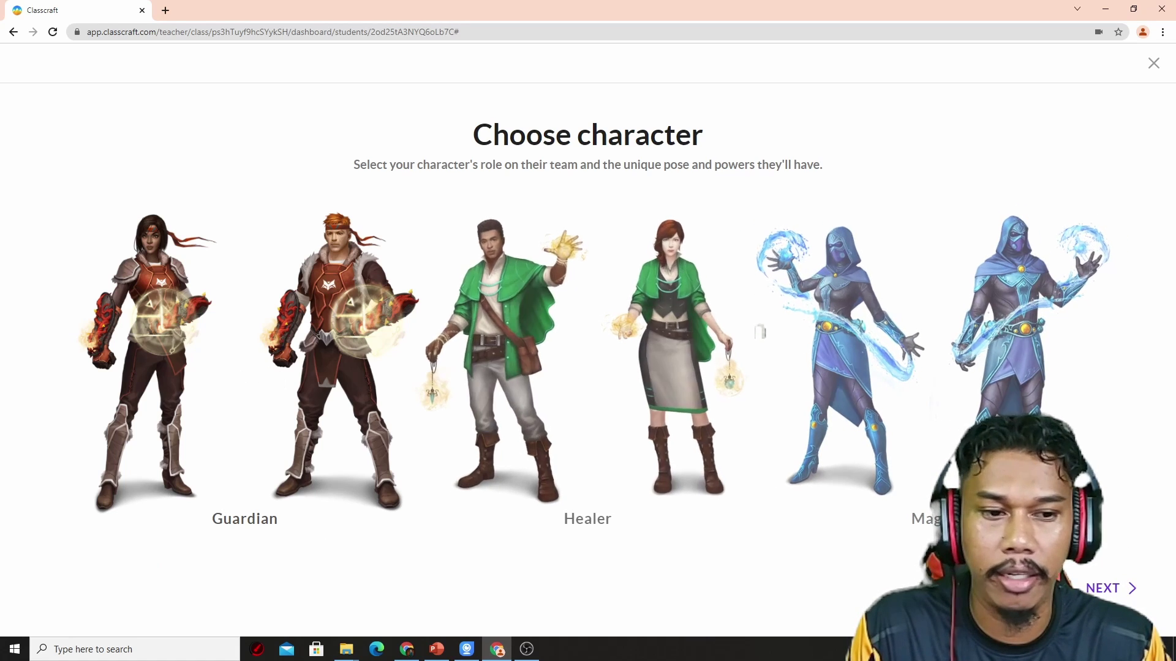
{"action": "left_click", "coordinate": [1102, 588]}
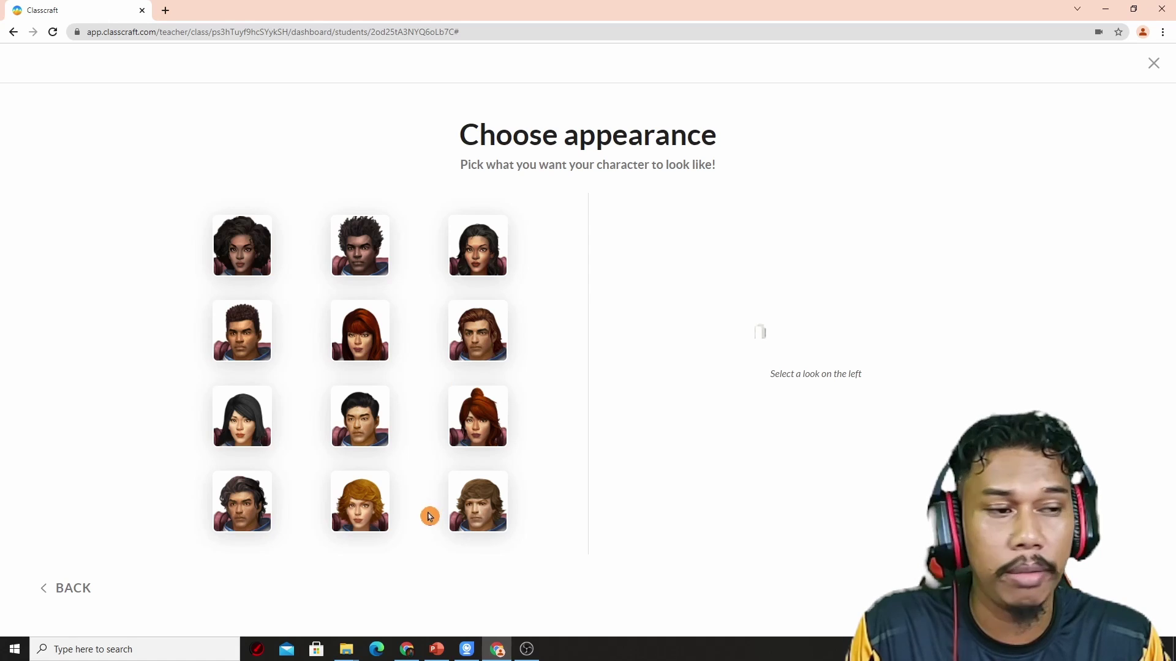
{"action": "left_click", "coordinate": [240, 519]}
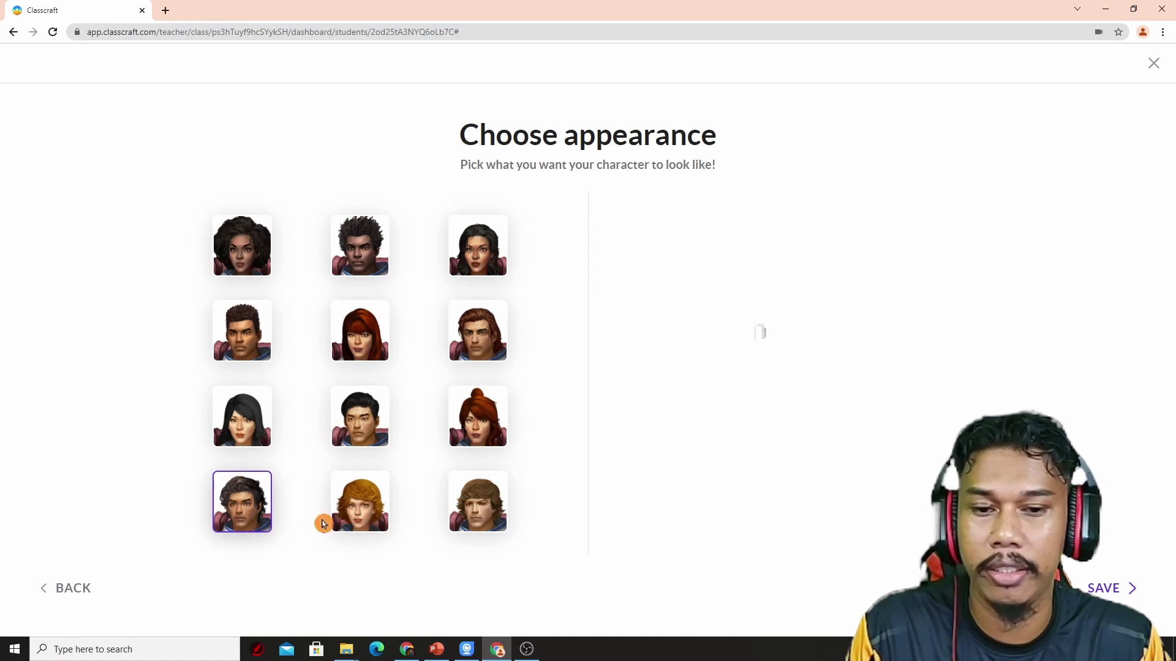
{"action": "left_click", "coordinate": [1128, 588]}
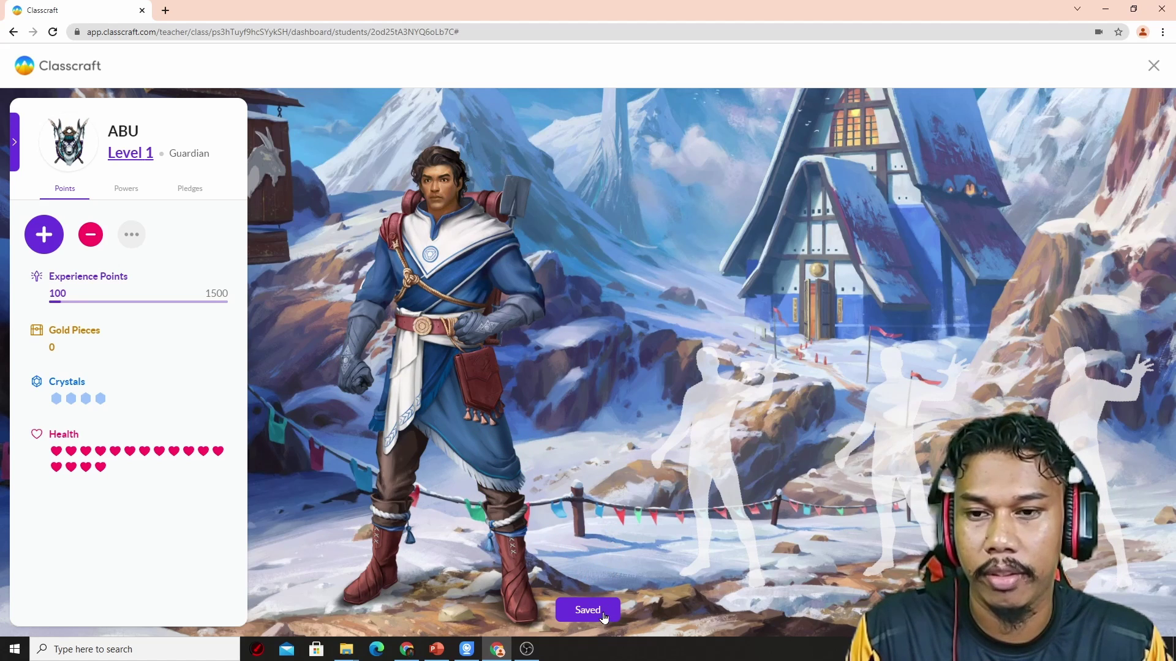
{"action": "left_click", "coordinate": [15, 159]}
{"action": "left_click", "coordinate": [38, 169]}
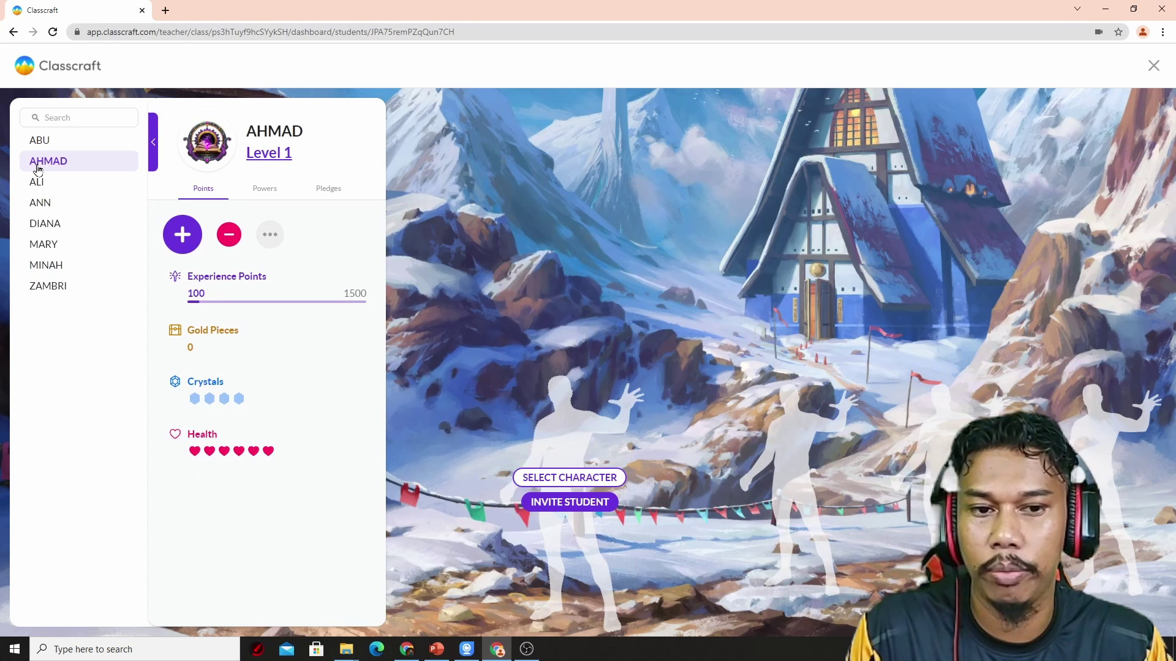
Step: Give AHMAD the Guardian class with a chosen portrait
{"action": "left_click", "coordinate": [38, 142]}
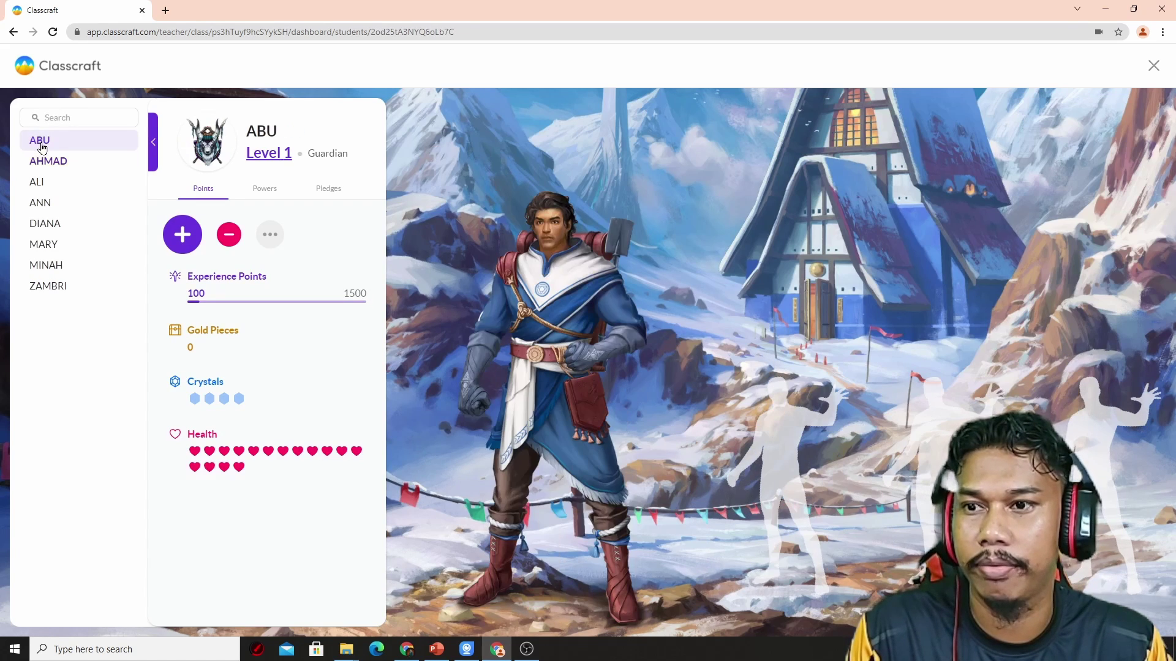
{"action": "left_click", "coordinate": [42, 162]}
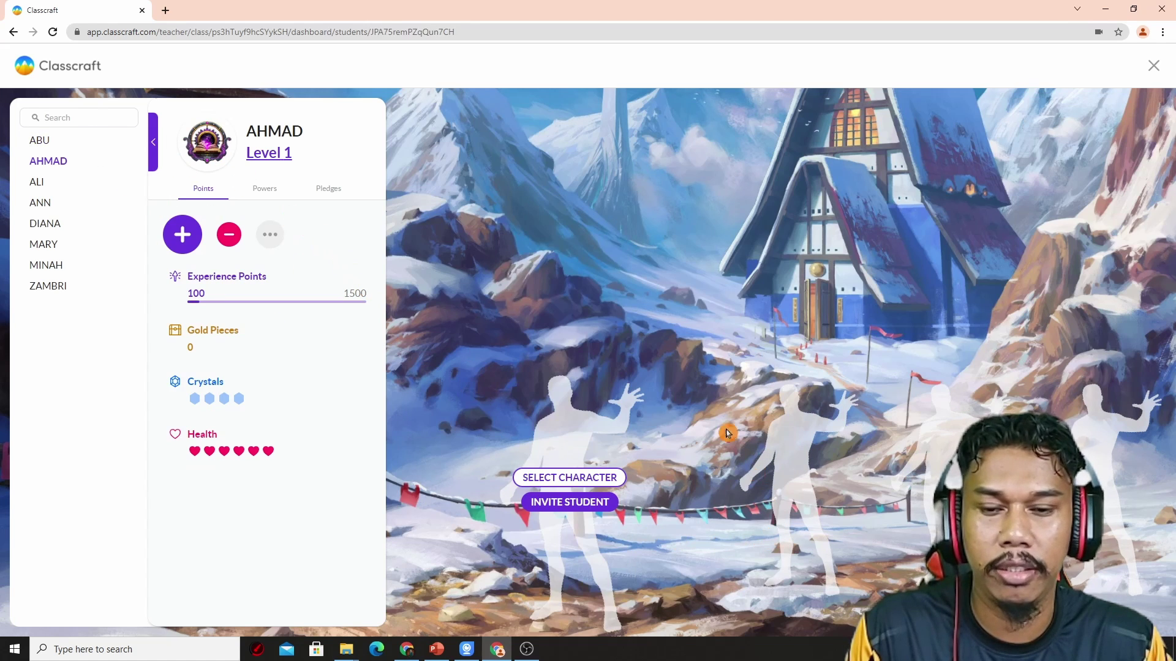
{"action": "left_click", "coordinate": [561, 482]}
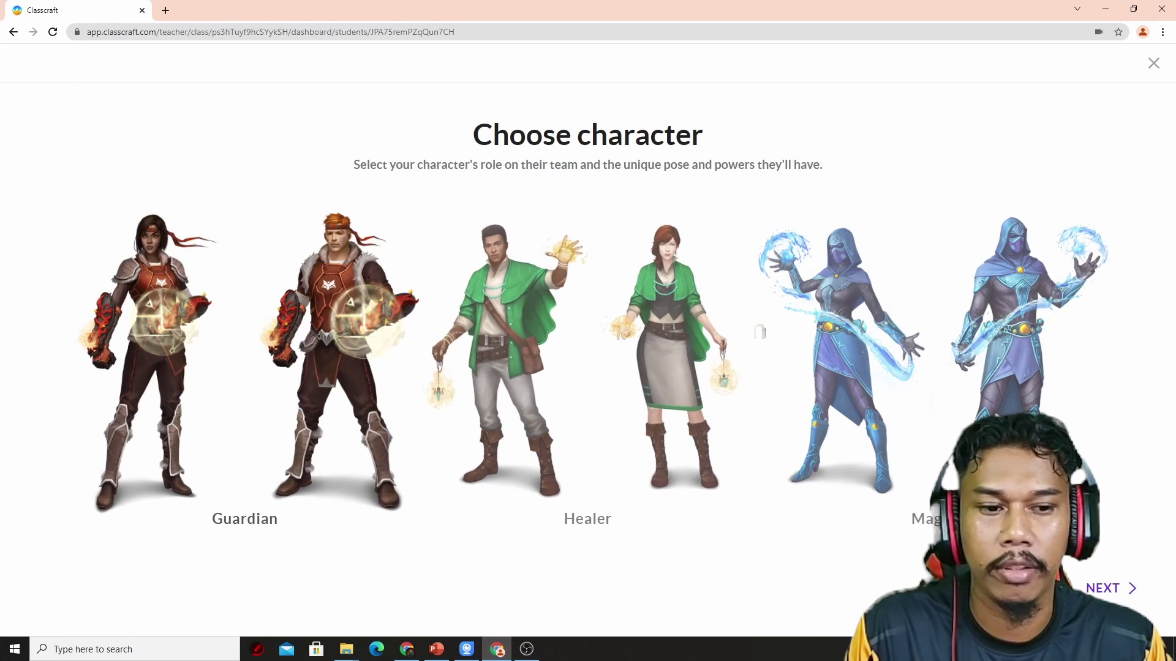
{"action": "left_click", "coordinate": [1118, 589]}
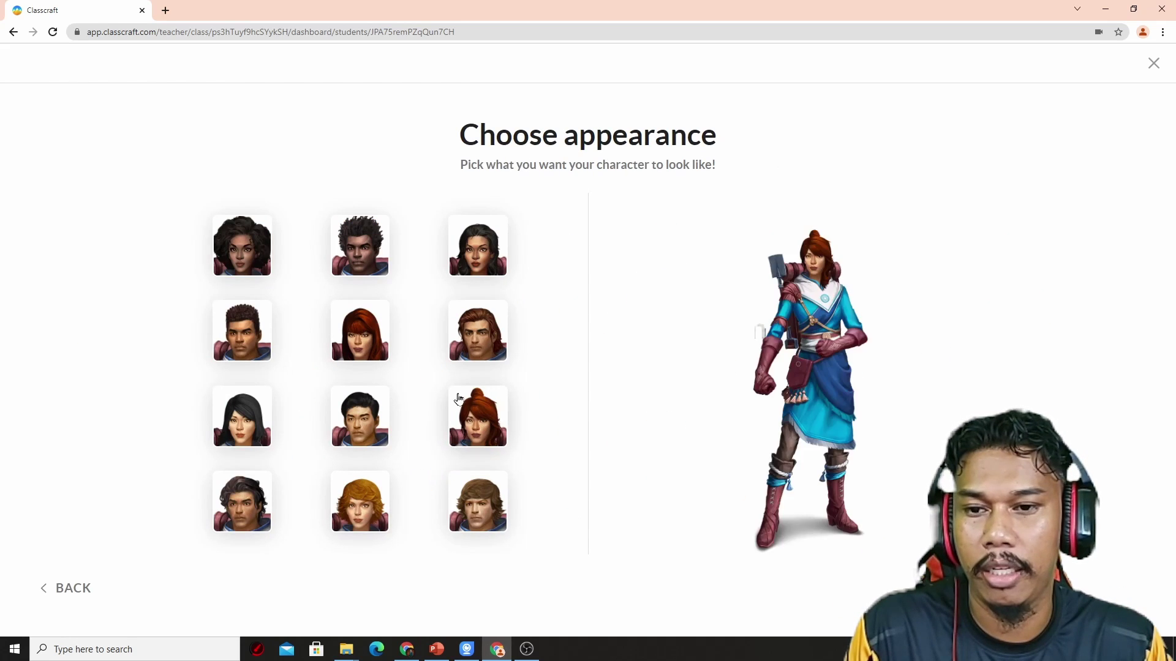
{"action": "left_click", "coordinate": [465, 350]}
{"action": "left_click", "coordinate": [1095, 591]}
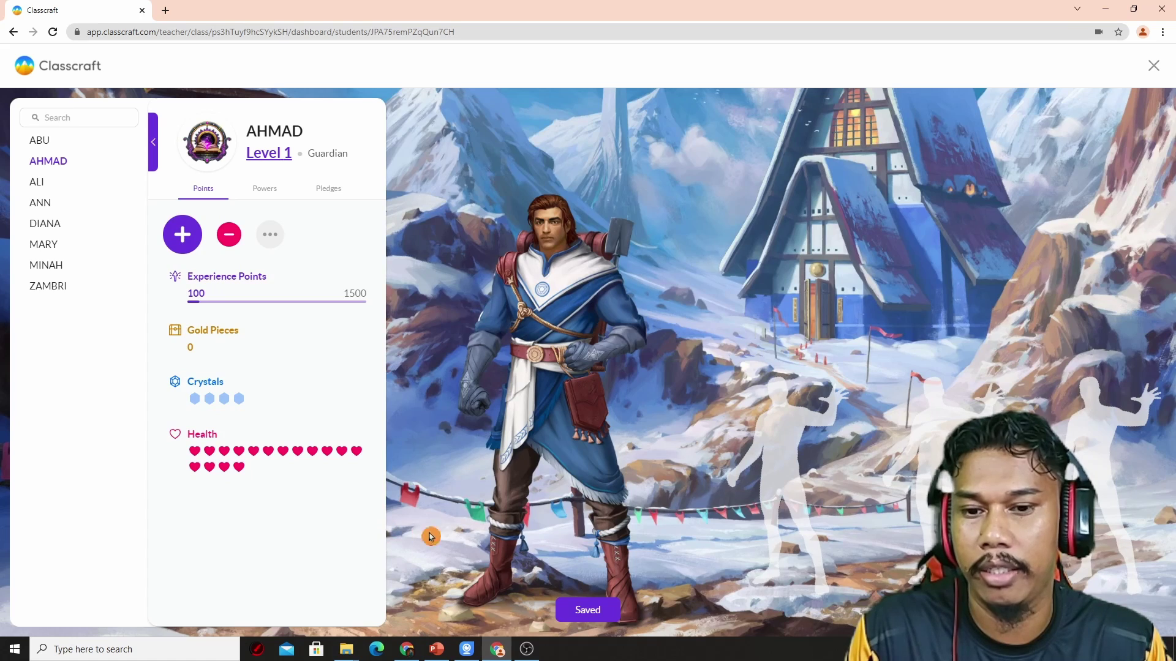
Step: Give ALI the Healer class with a chosen portrait
{"action": "left_click", "coordinate": [39, 182]}
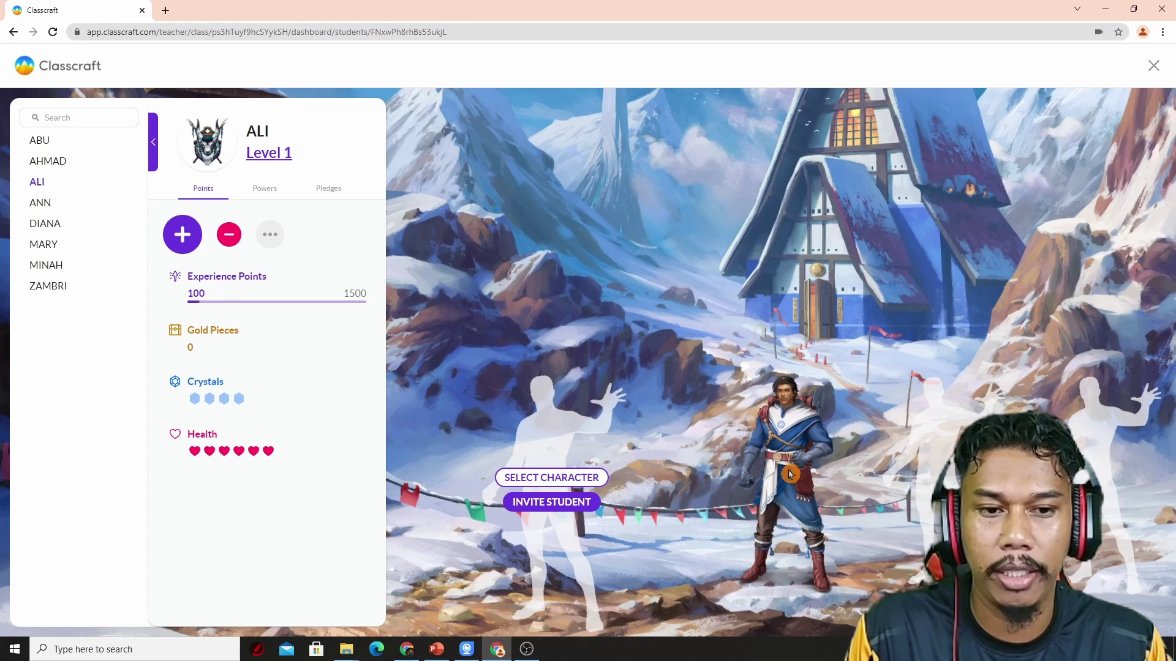
{"action": "left_click", "coordinate": [540, 479]}
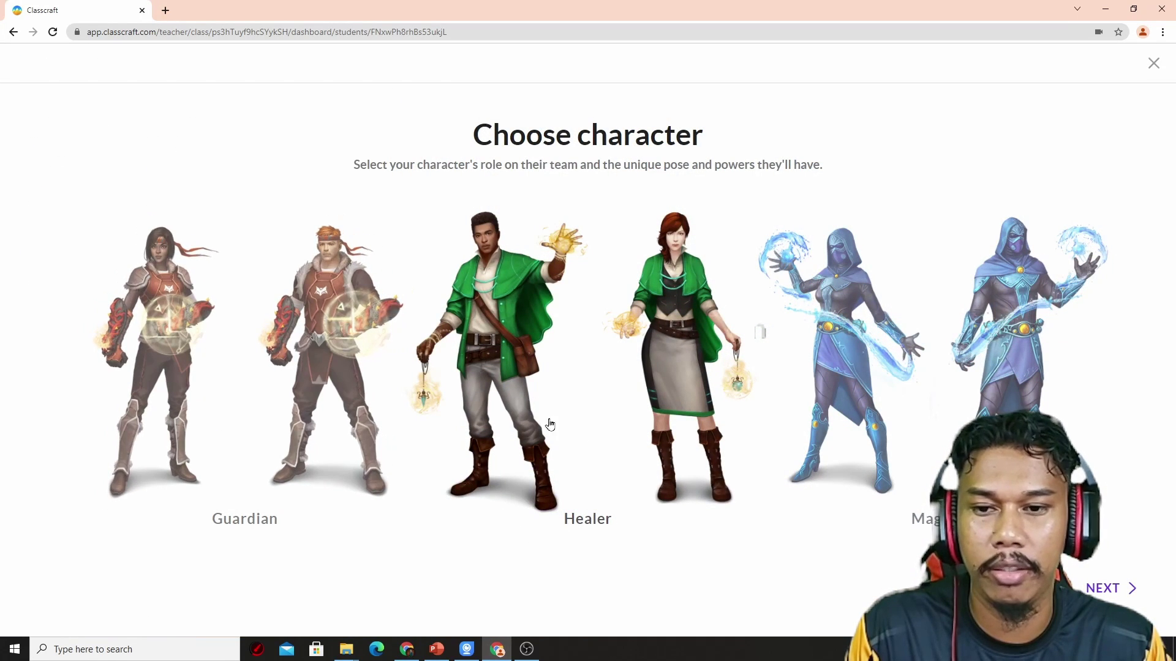
{"action": "left_click", "coordinate": [1144, 589]}
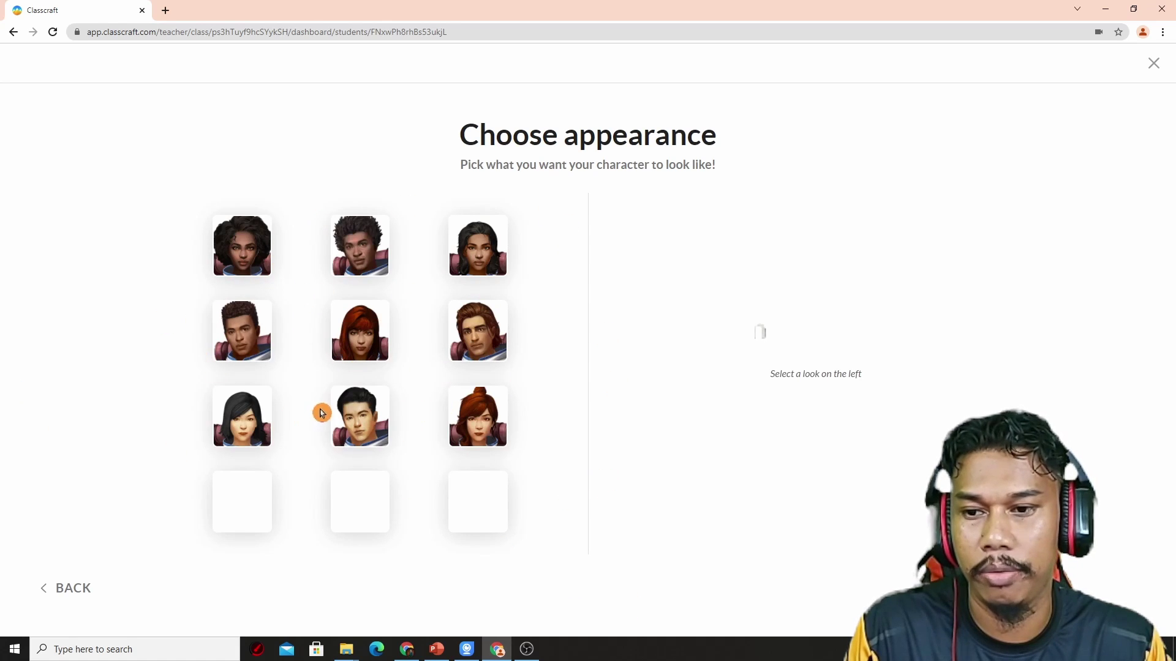
{"action": "left_click", "coordinate": [358, 418]}
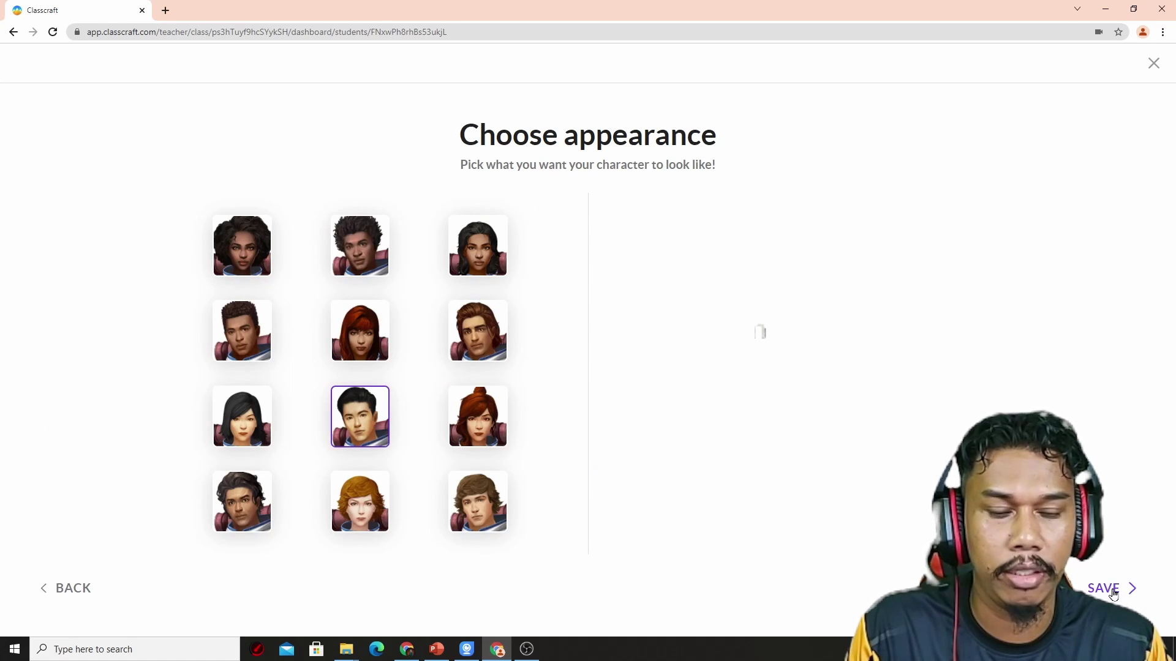
{"action": "left_click", "coordinate": [1113, 591]}
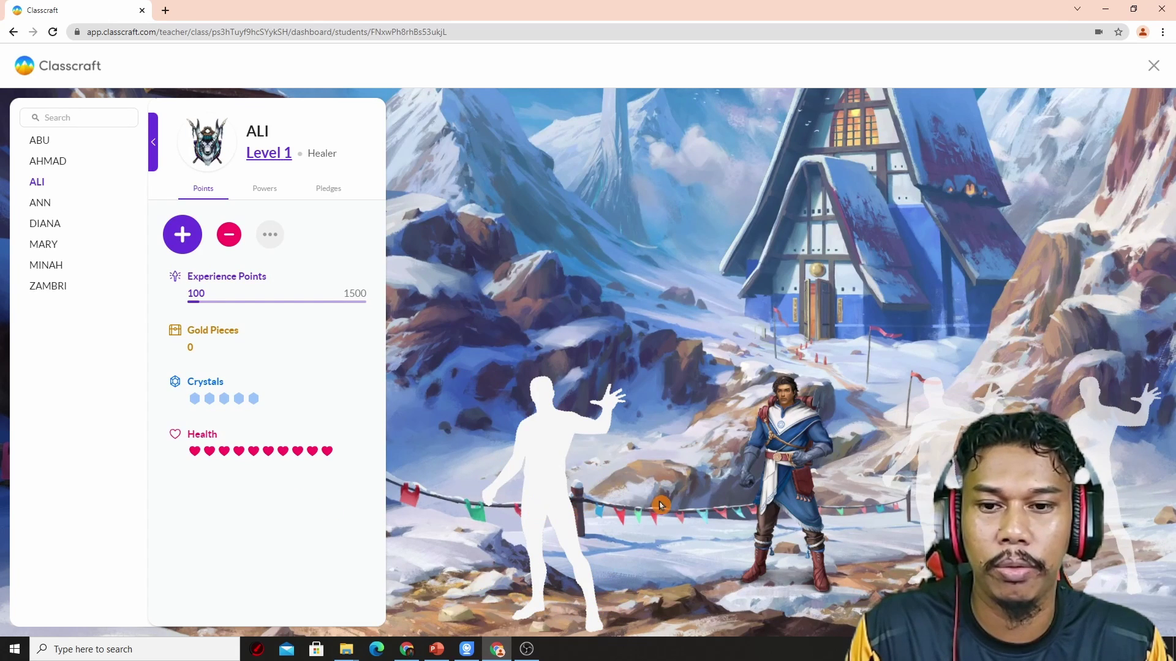
{"action": "left_click", "coordinate": [552, 467]}
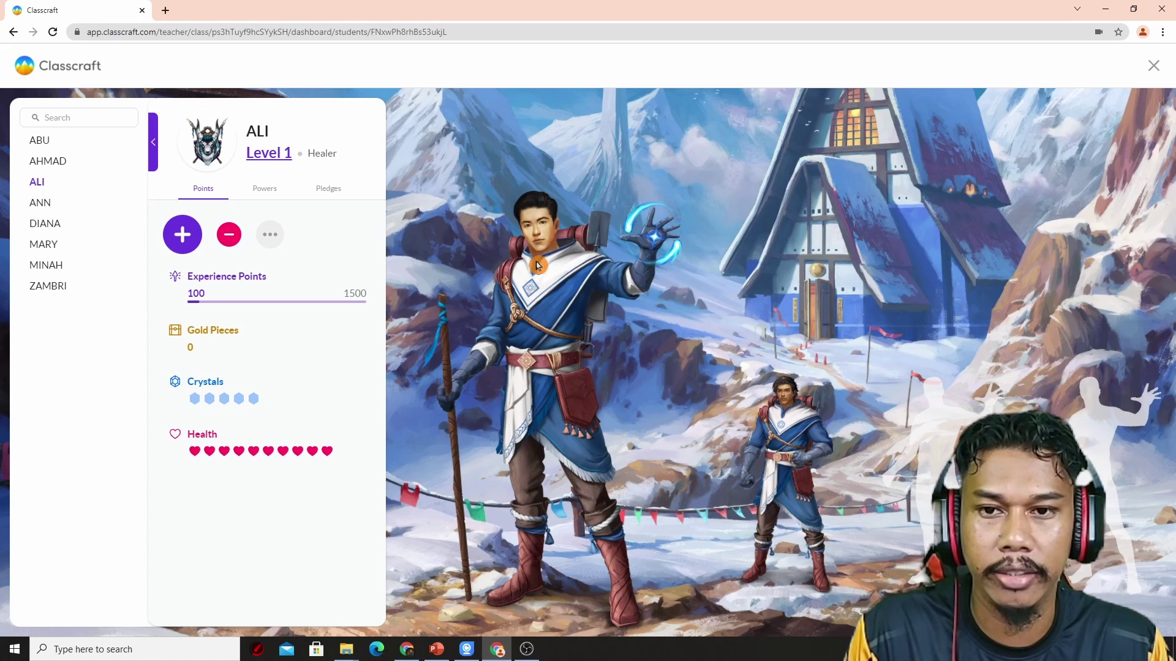
Step: Review ANN's and ZAMBRI's profiles, then close the student view
{"action": "left_click", "coordinate": [38, 207]}
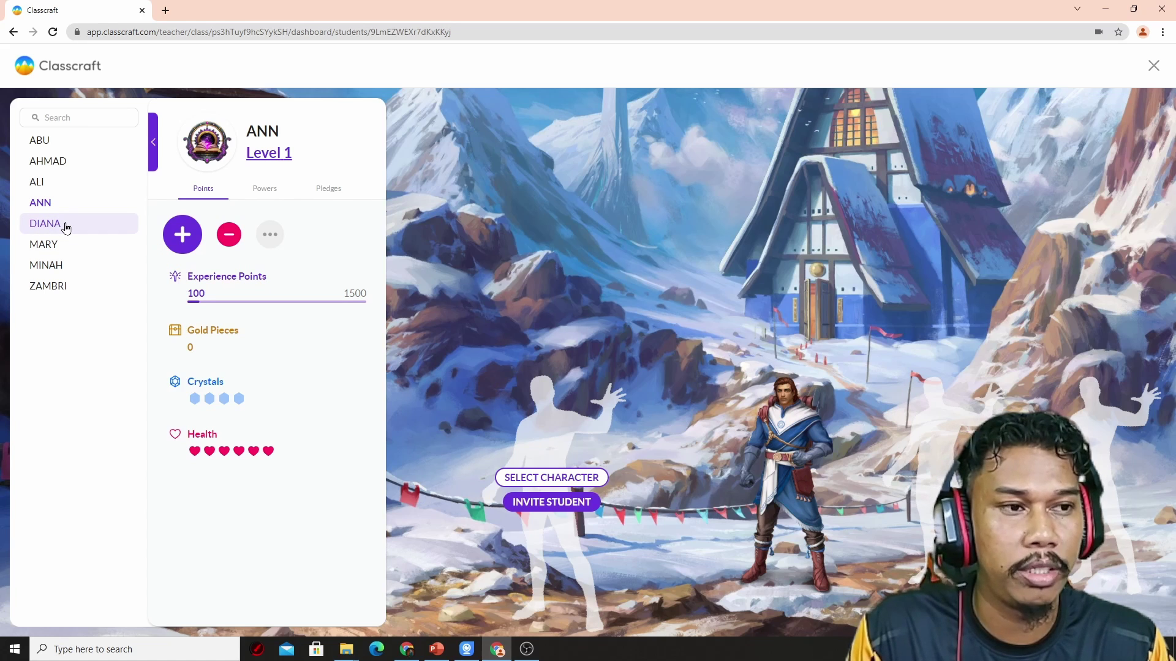
{"action": "left_click", "coordinate": [48, 286]}
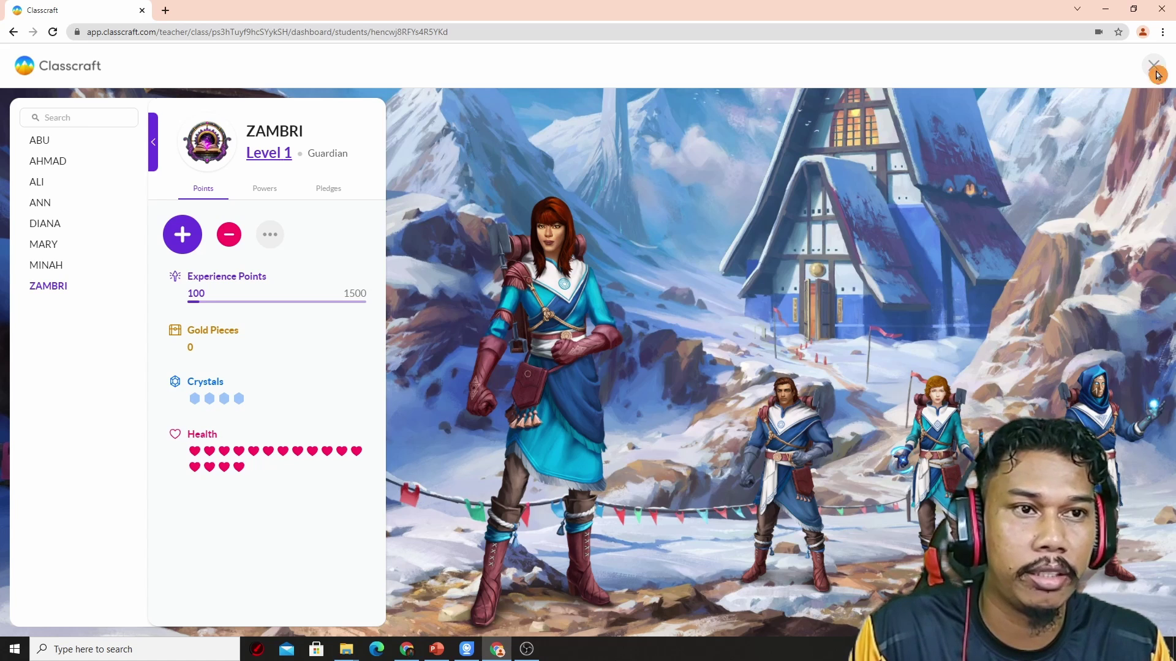
{"action": "left_click", "coordinate": [1154, 74]}
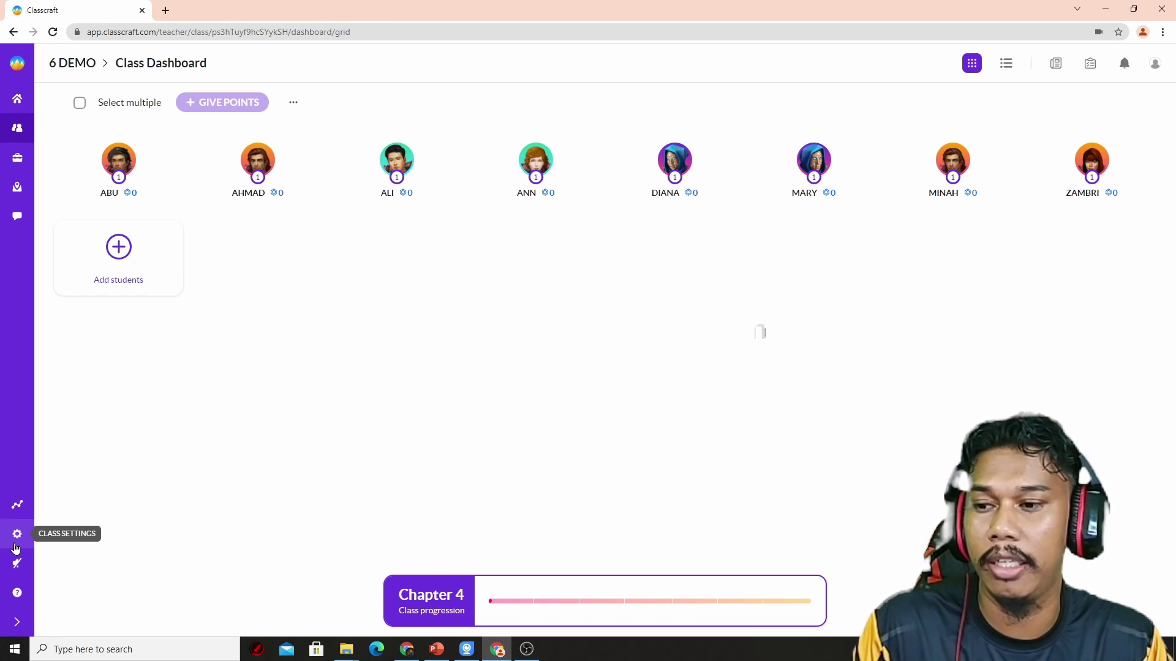
{"action": "left_click", "coordinate": [17, 534]}
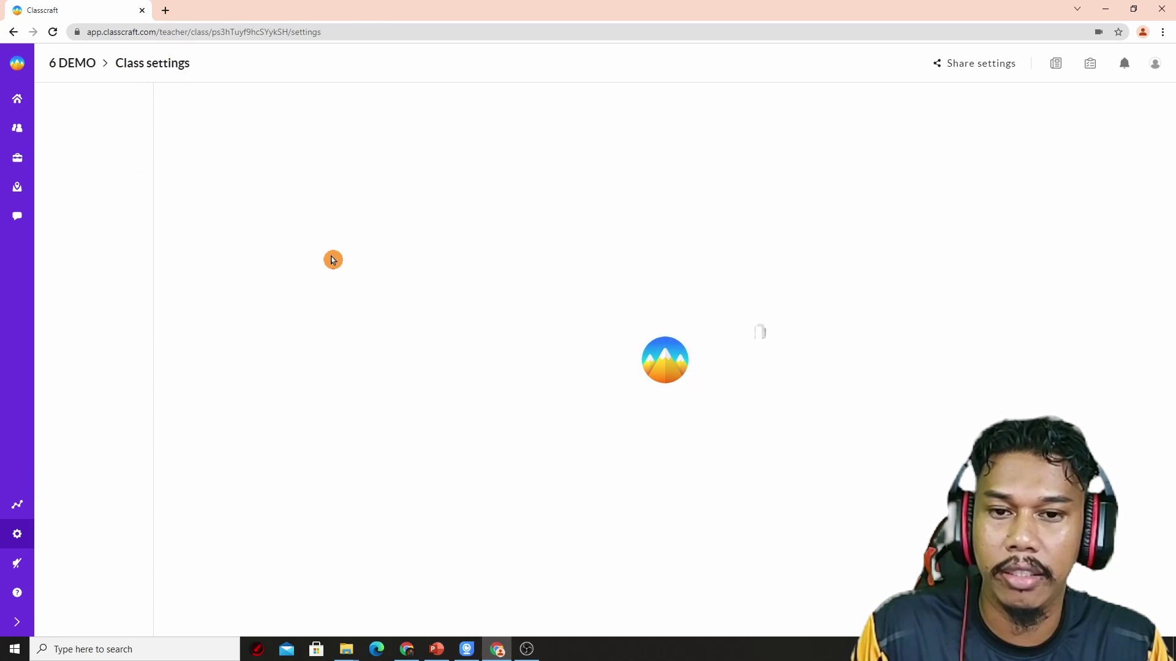
{"action": "left_click", "coordinate": [86, 142]}
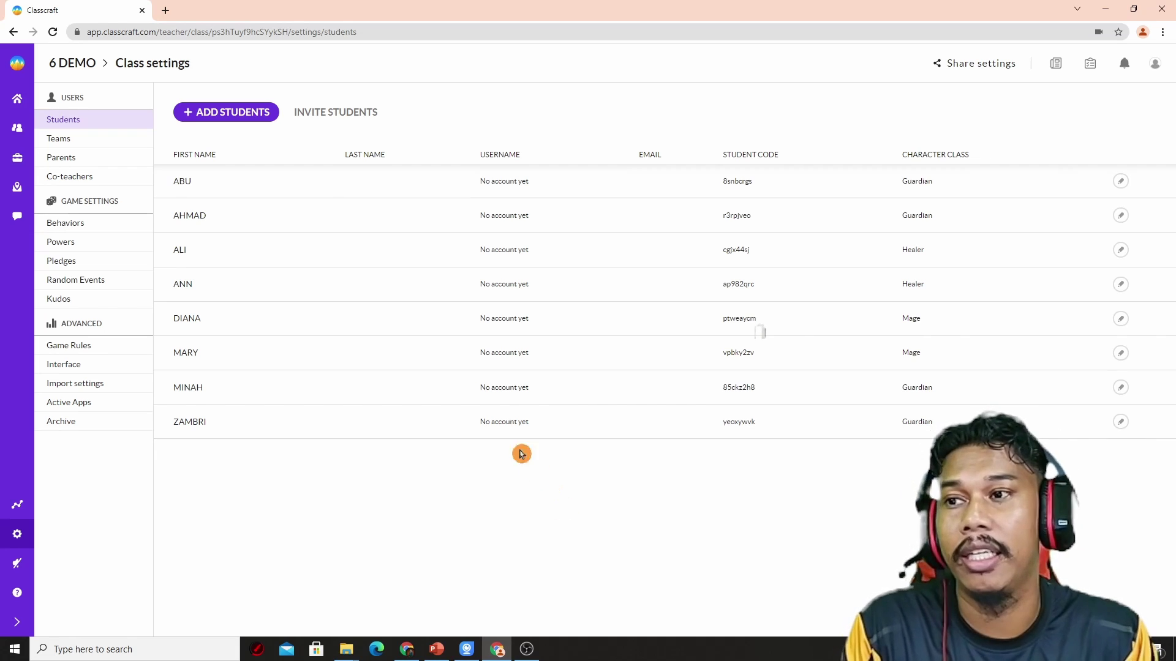
{"action": "left_click", "coordinate": [18, 129]}
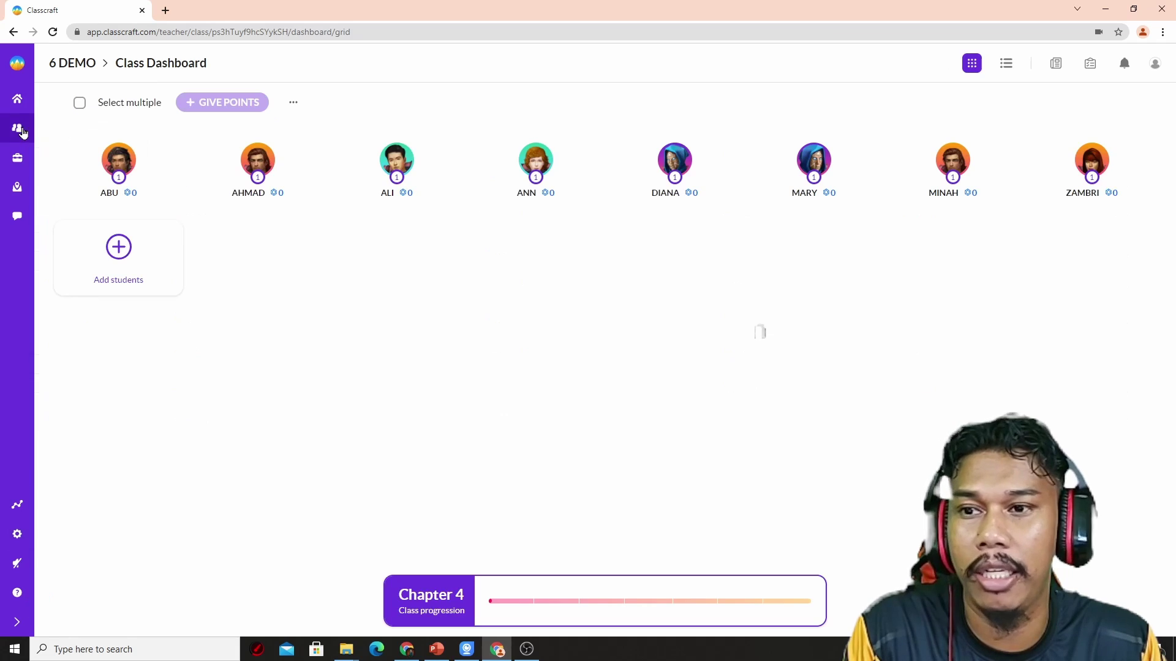
Step: From the teacher home page, choose Distribute codes on the 6 DEMO class card to preview the handouts
{"action": "left_click", "coordinate": [18, 100]}
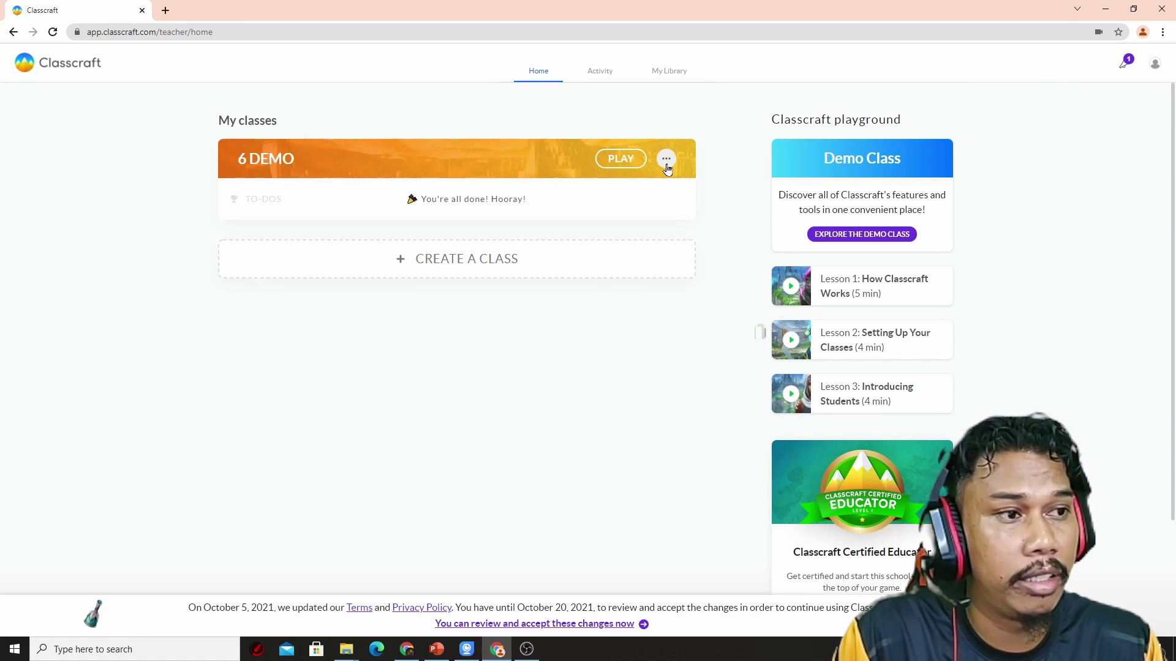
{"action": "left_click", "coordinate": [667, 168]}
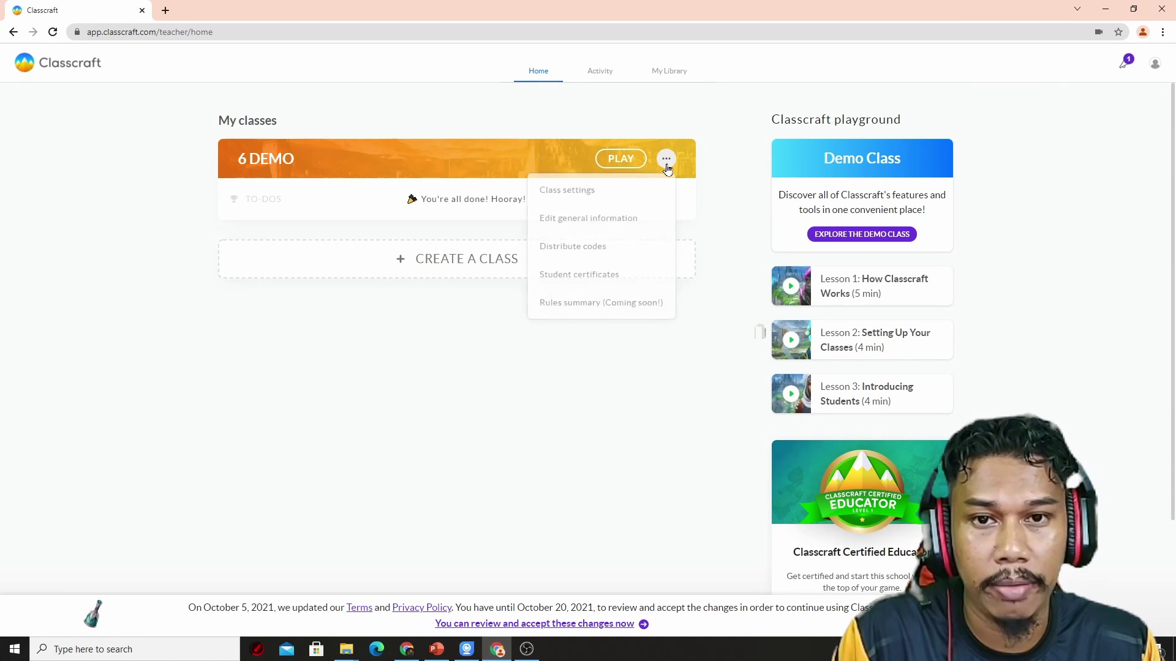
{"action": "left_click", "coordinate": [599, 250]}
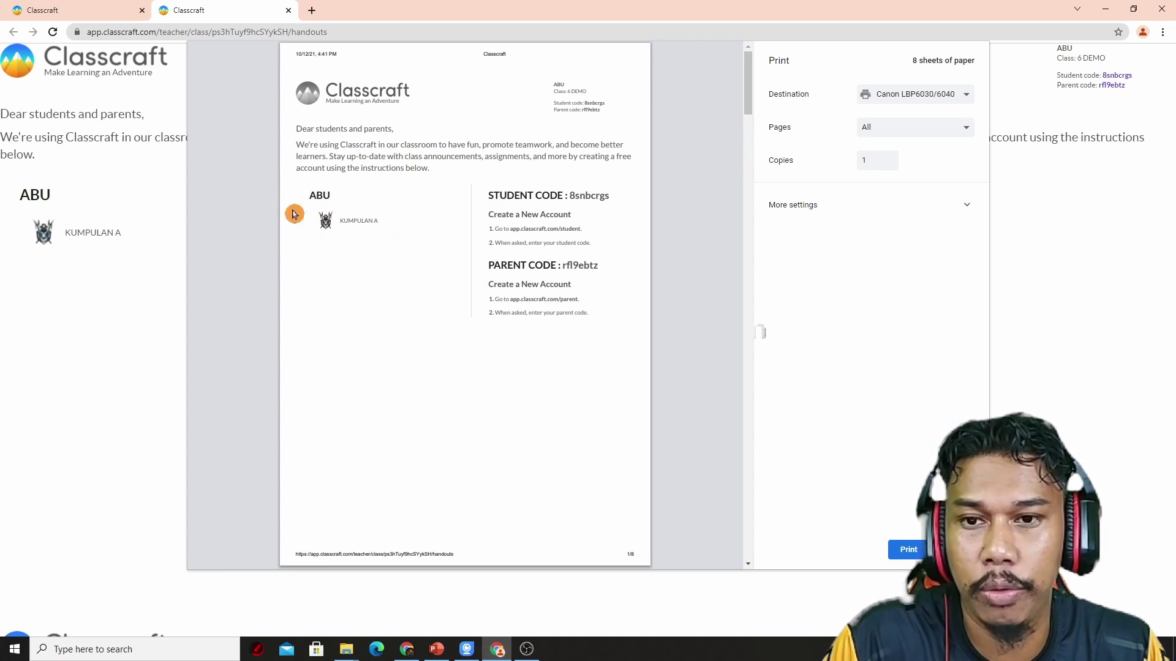
Step: Scroll through the 8-sheet print preview of the student and parent code handouts
{"action": "left_click_drag", "start_coordinate": [746, 111], "coordinate": [734, 240]}
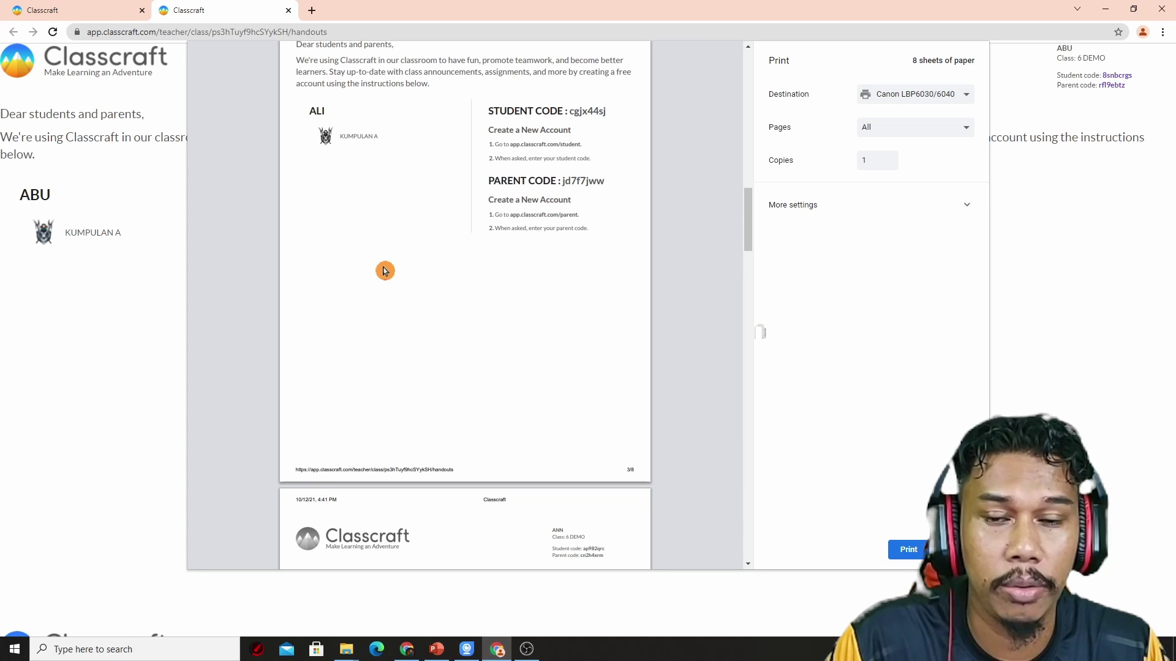
{"action": "scroll", "coordinate": [467, 263], "scroll_direction": "up", "scroll_amount": 5}
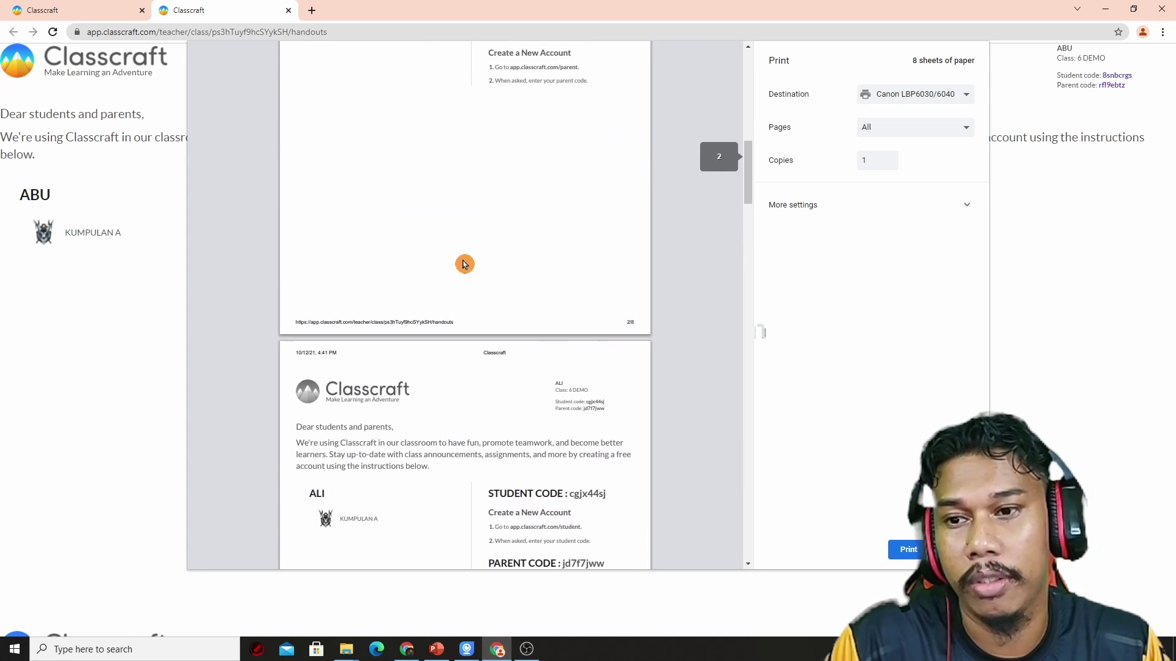
{"action": "scroll", "coordinate": [465, 264], "scroll_direction": "up", "scroll_amount": 3}
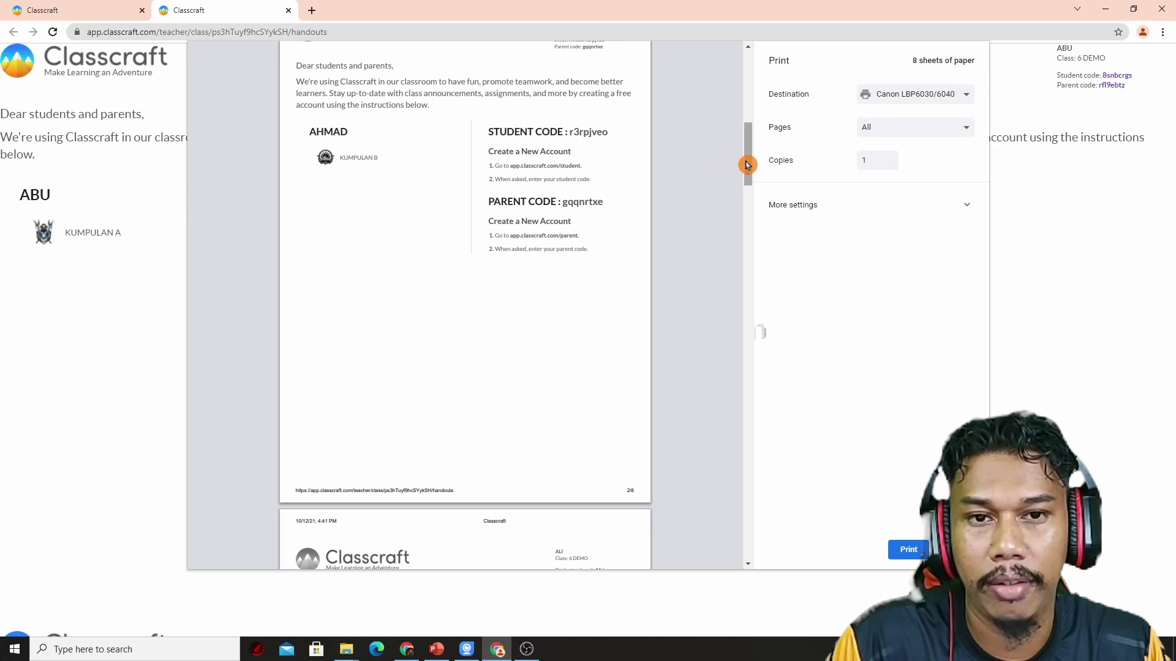
{"action": "left_click_drag", "start_coordinate": [747, 165], "coordinate": [698, 68]}
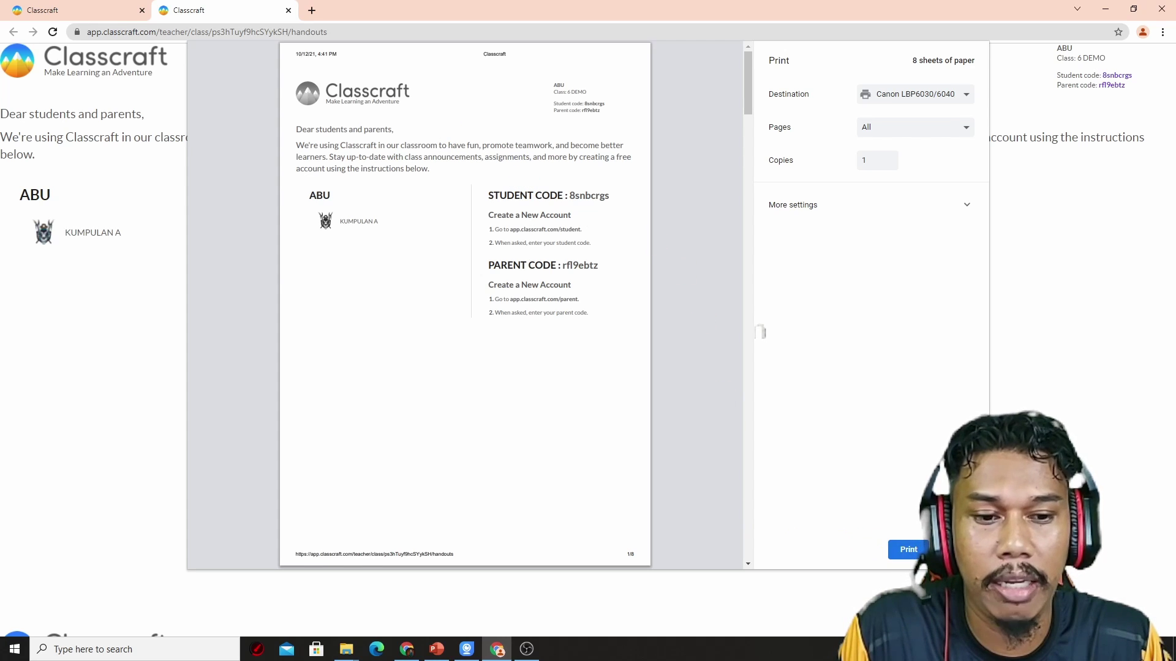
Step: Close the handout print preview, then bring printing back up with Ctrl+P
{"action": "left_click", "coordinate": [247, 338]}
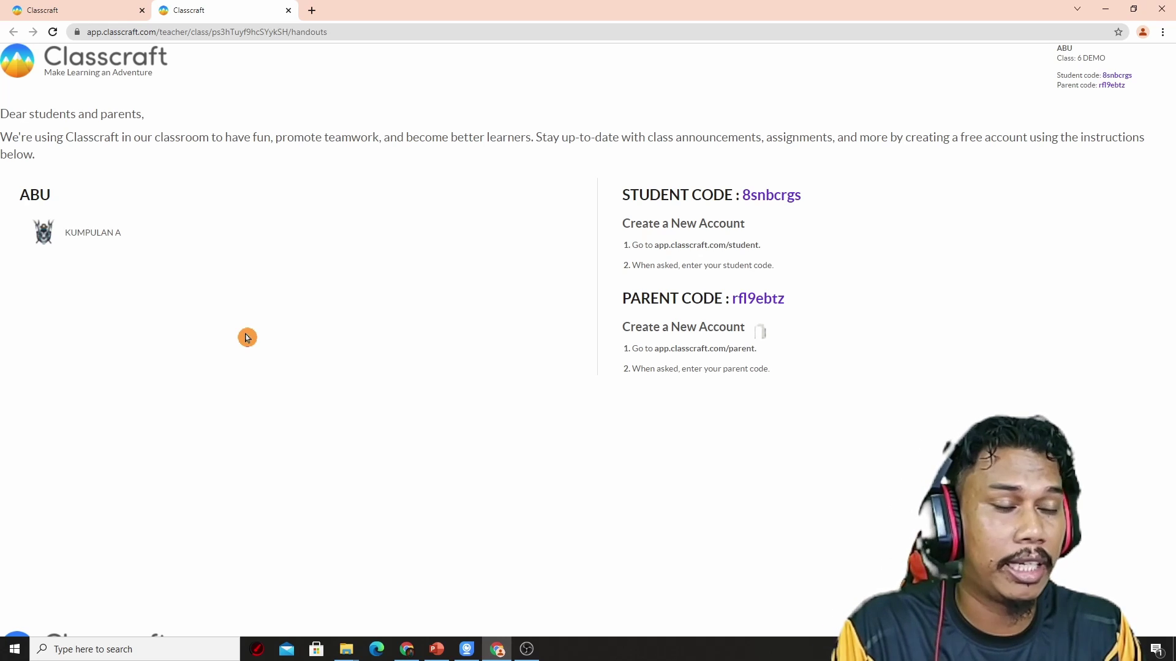
{"action": "key", "text": "ctrl+p"}
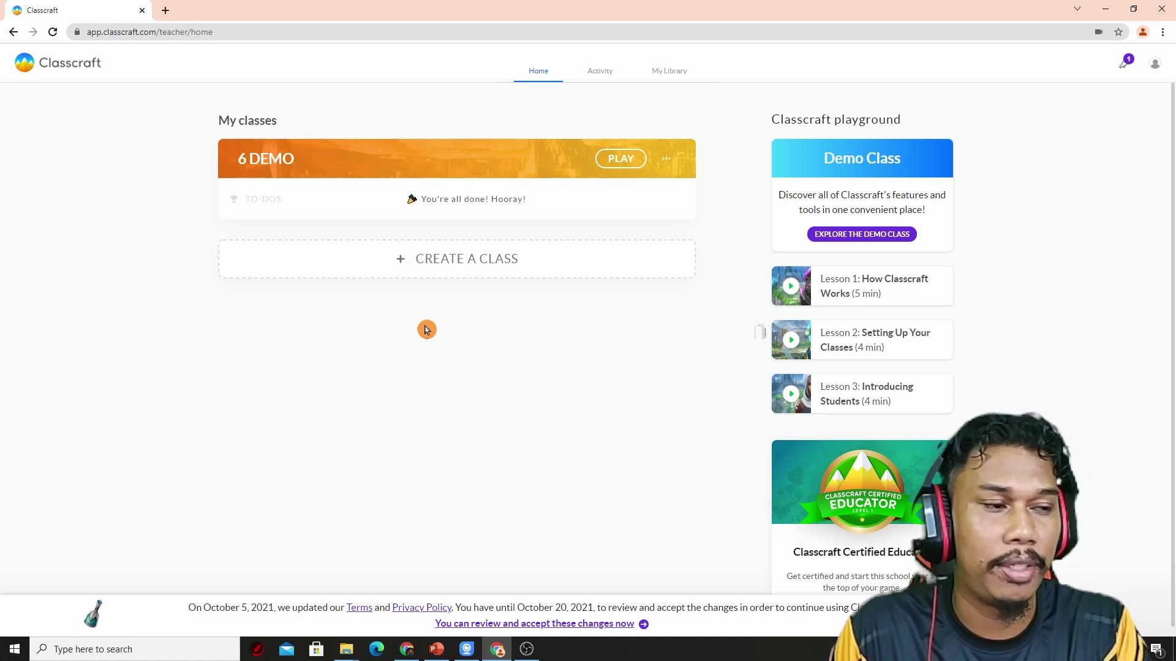
Step: Switch to the full-screen Classcraft closing title slide
{"action": "key", "text": "alt+Tab"}
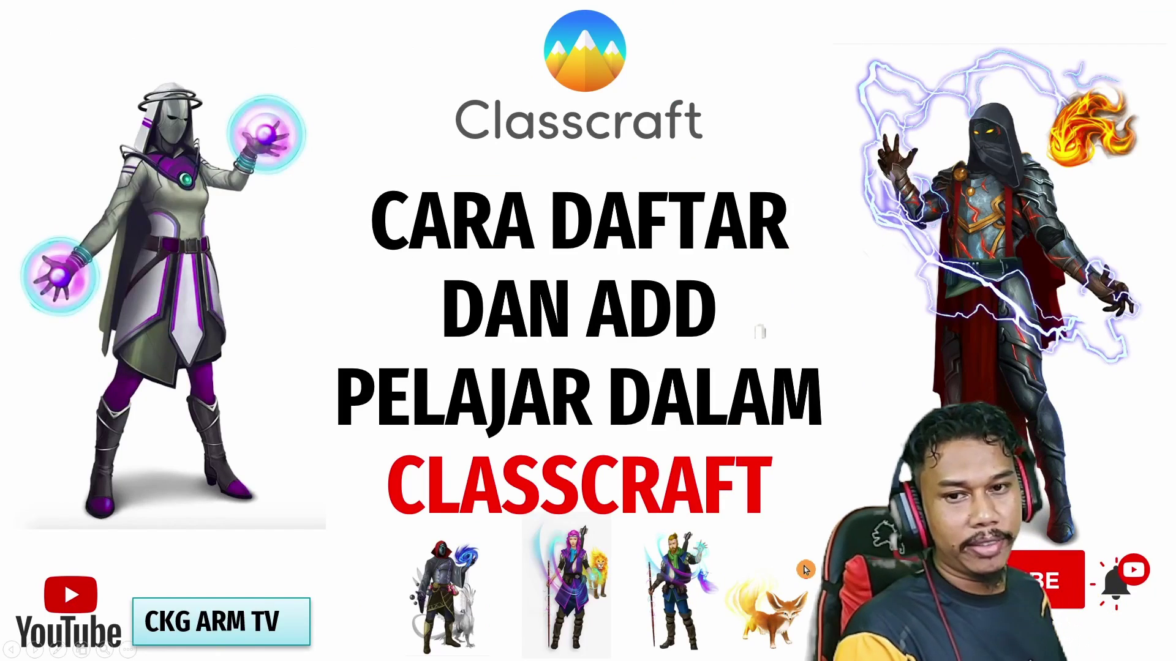